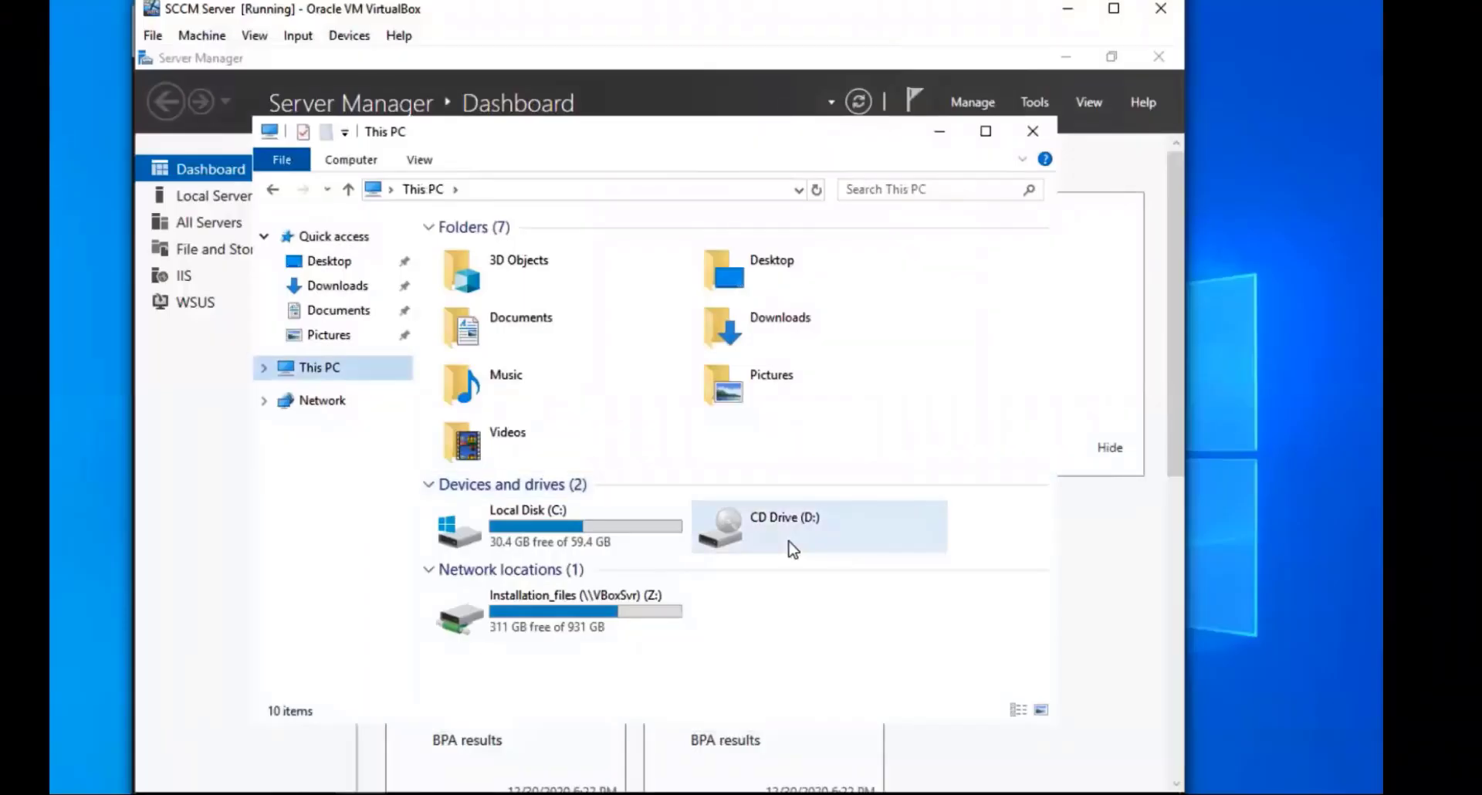
- Open the Installation_files (Z:) drive and try launching splash from MEM_Configmgr_2002
left_click(517, 629)
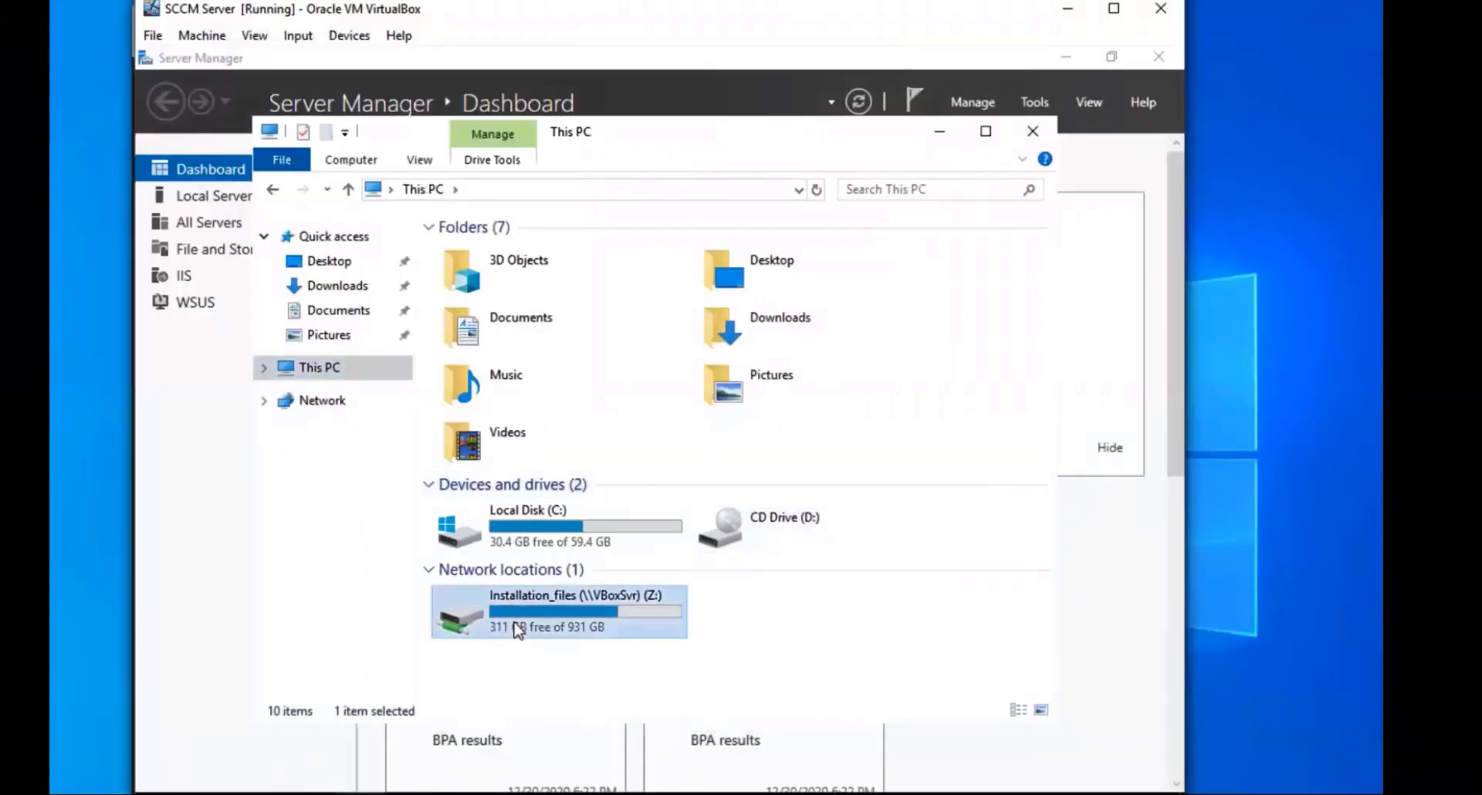
double_click(517, 629)
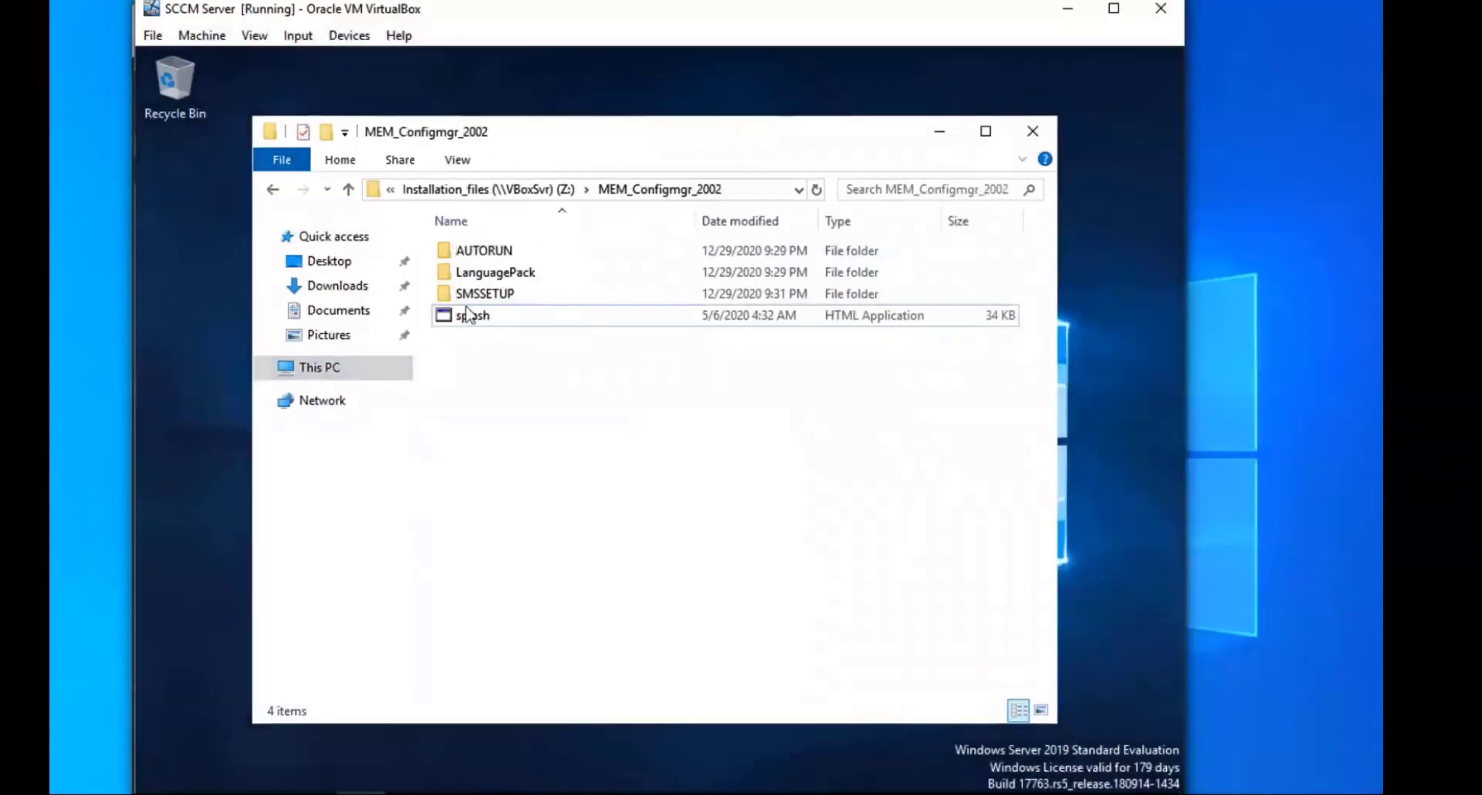
double_click(474, 315)
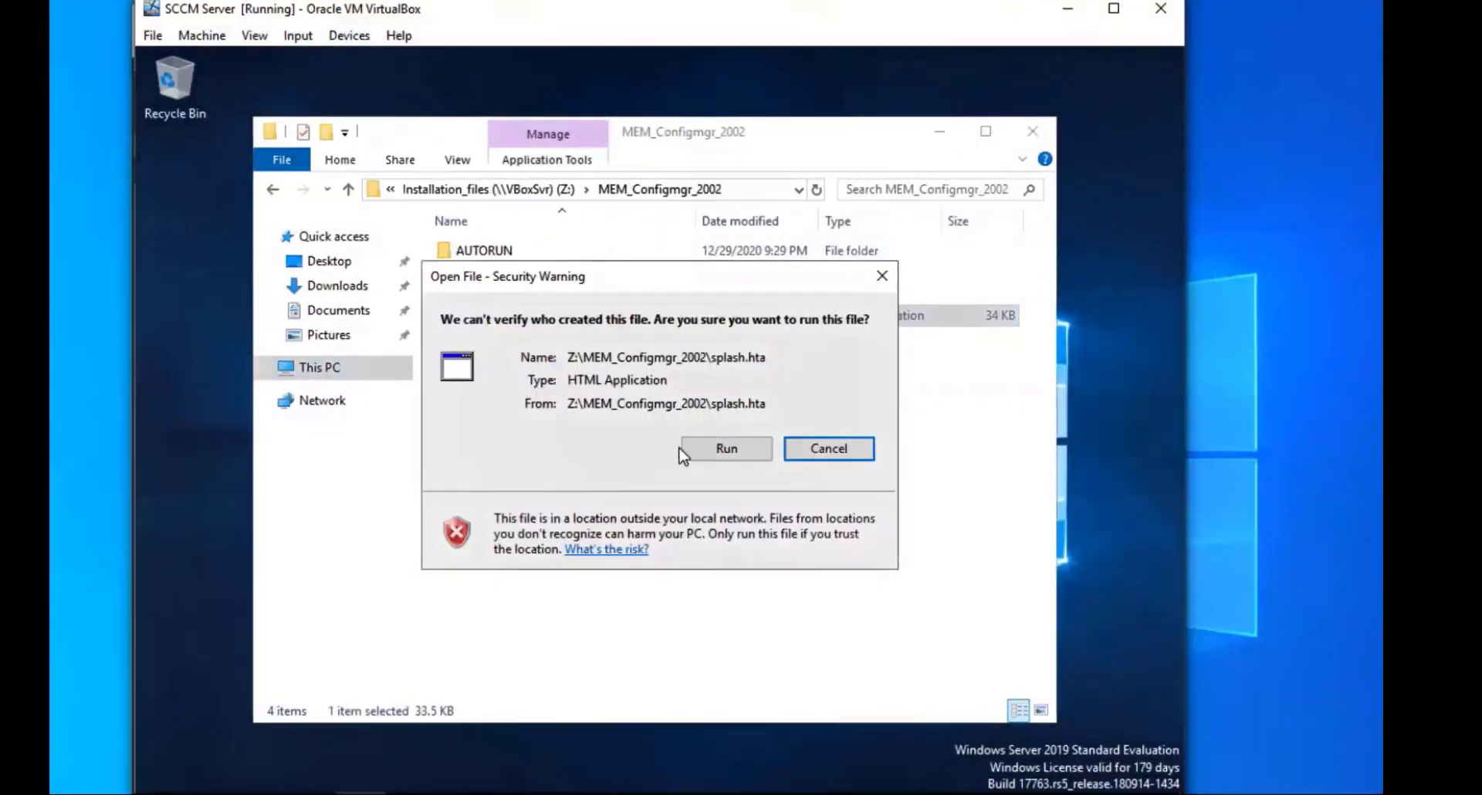
left_click(729, 449)
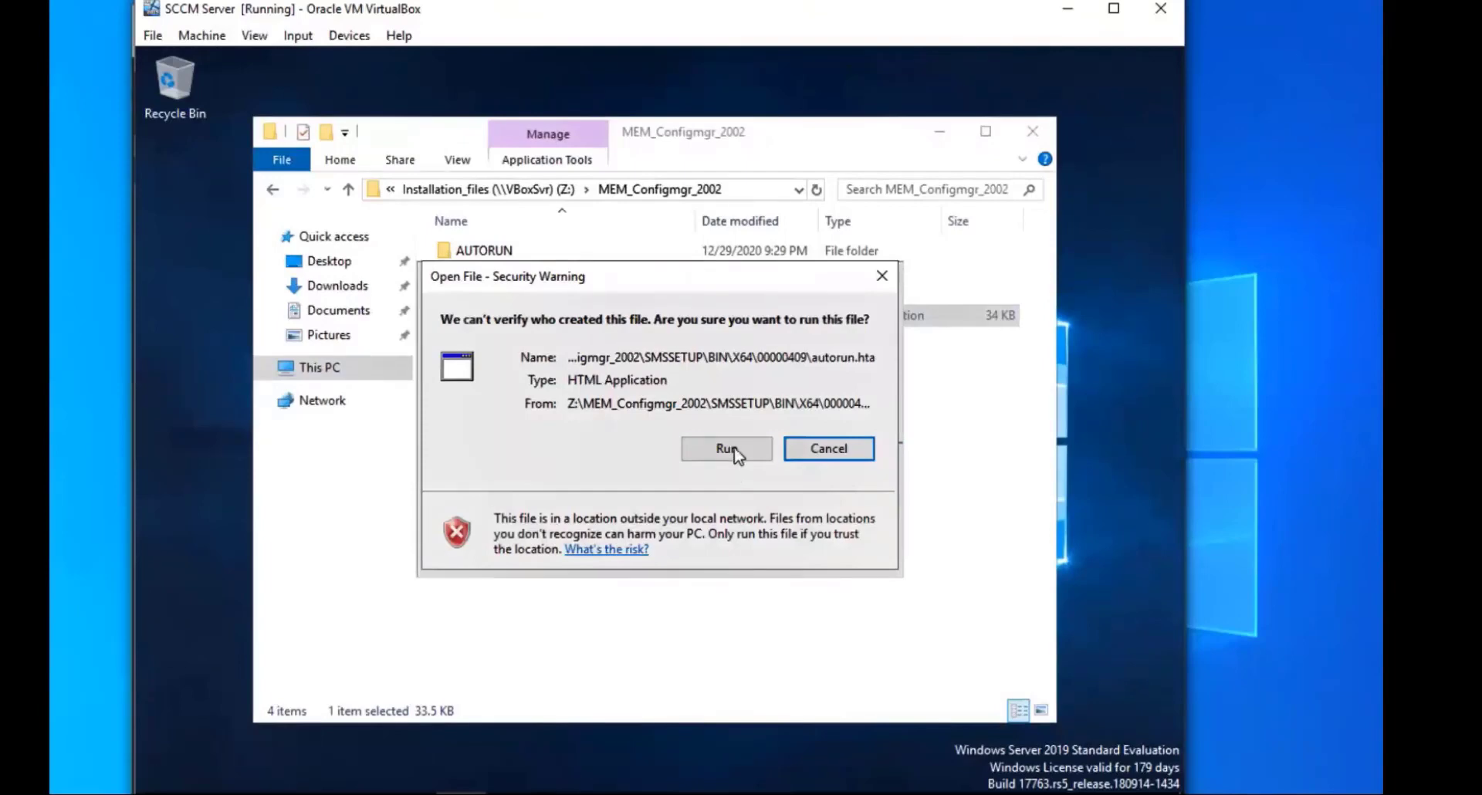
left_click(732, 450)
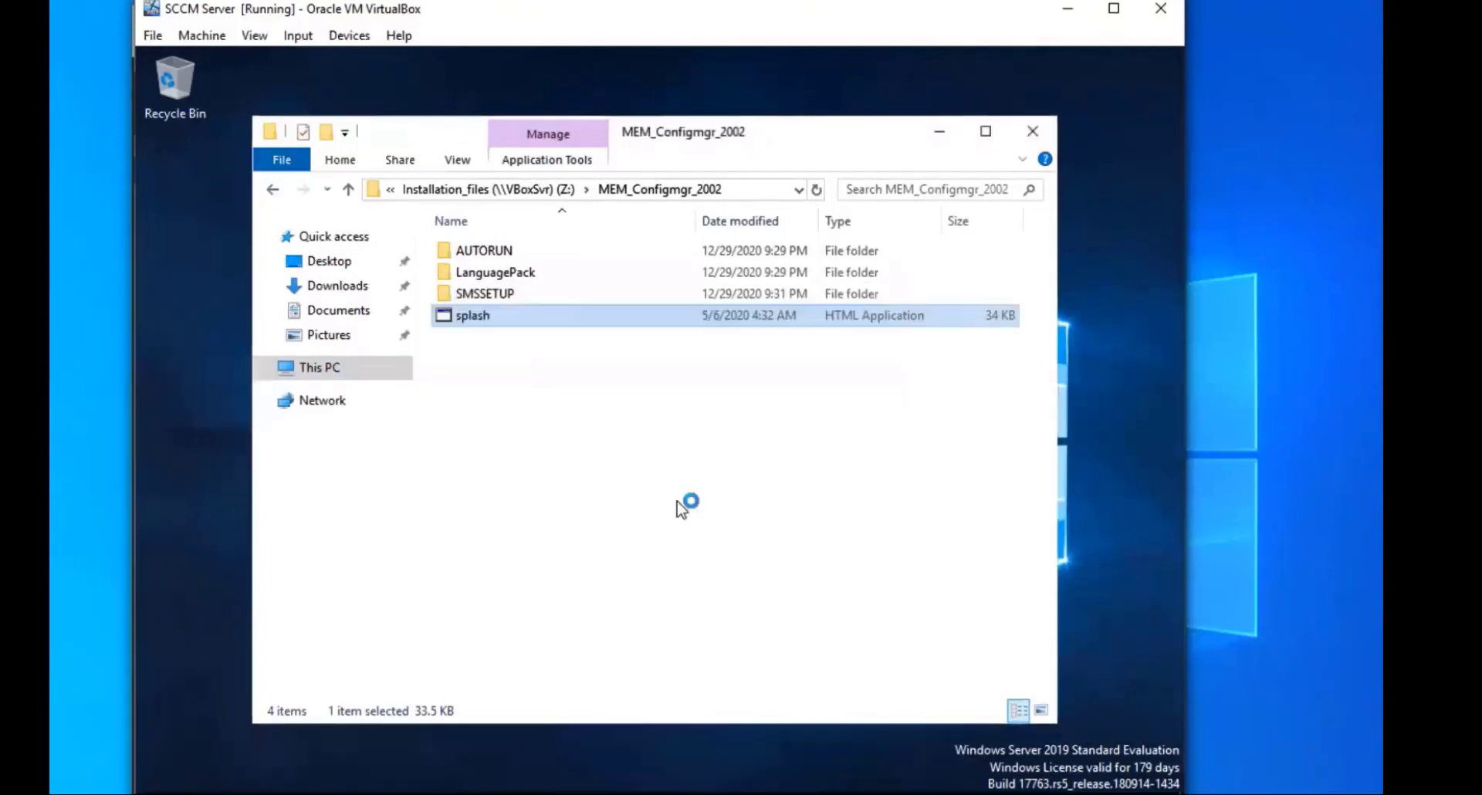
- Relaunch splash, allowing the unverified file to run, and check its run options
double_click(536, 315)
left_click(708, 448)
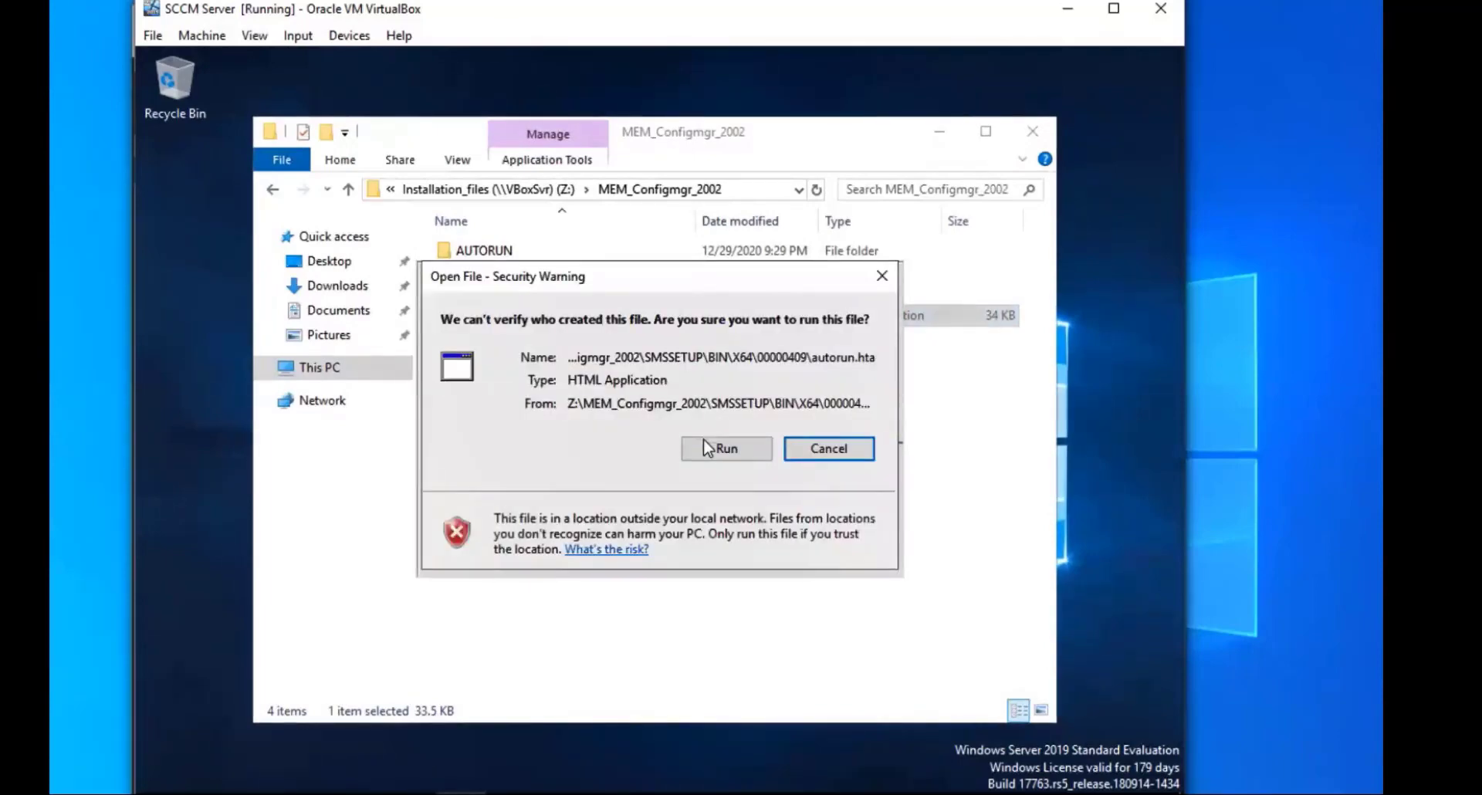
left_click(704, 442)
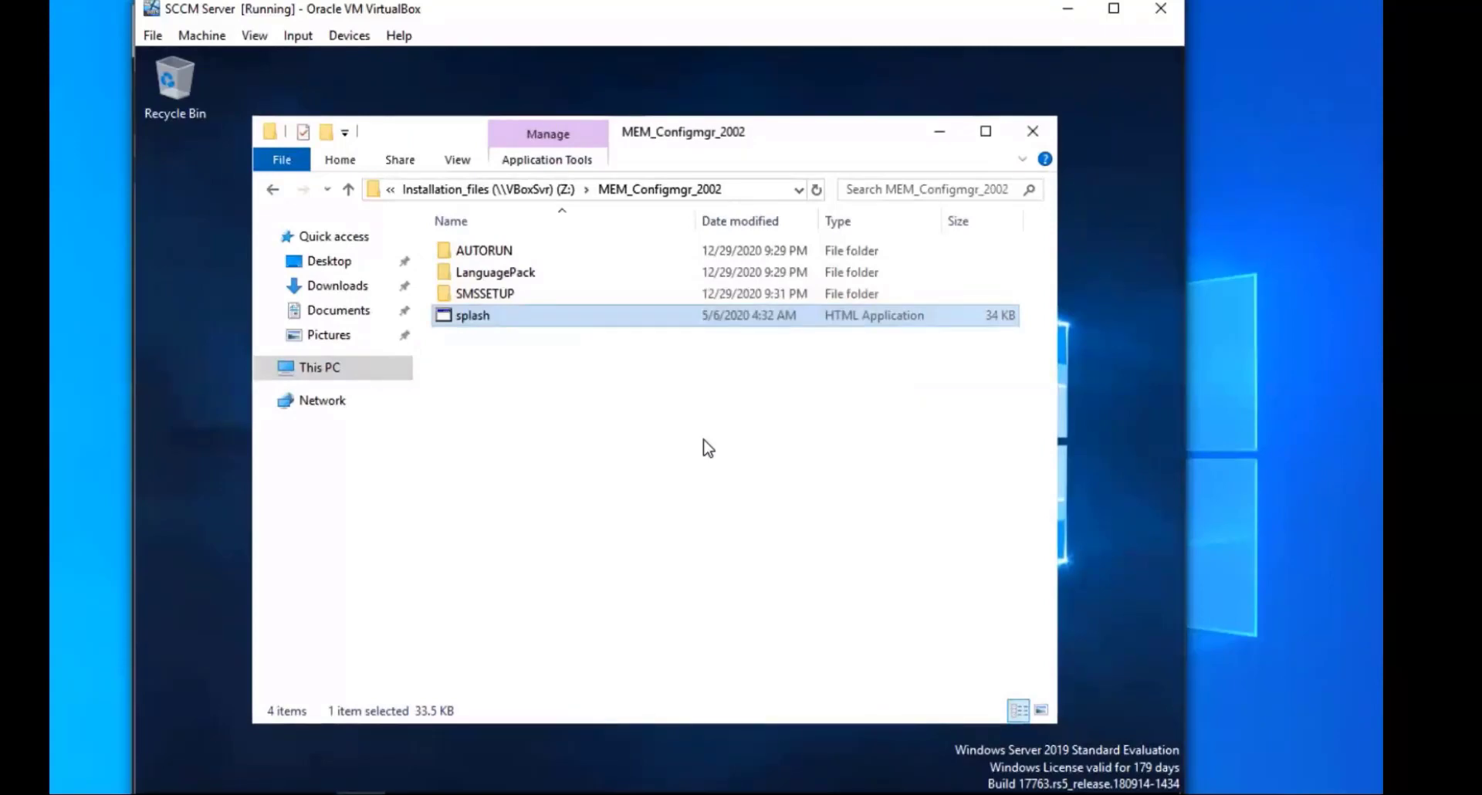
left_click(525, 158)
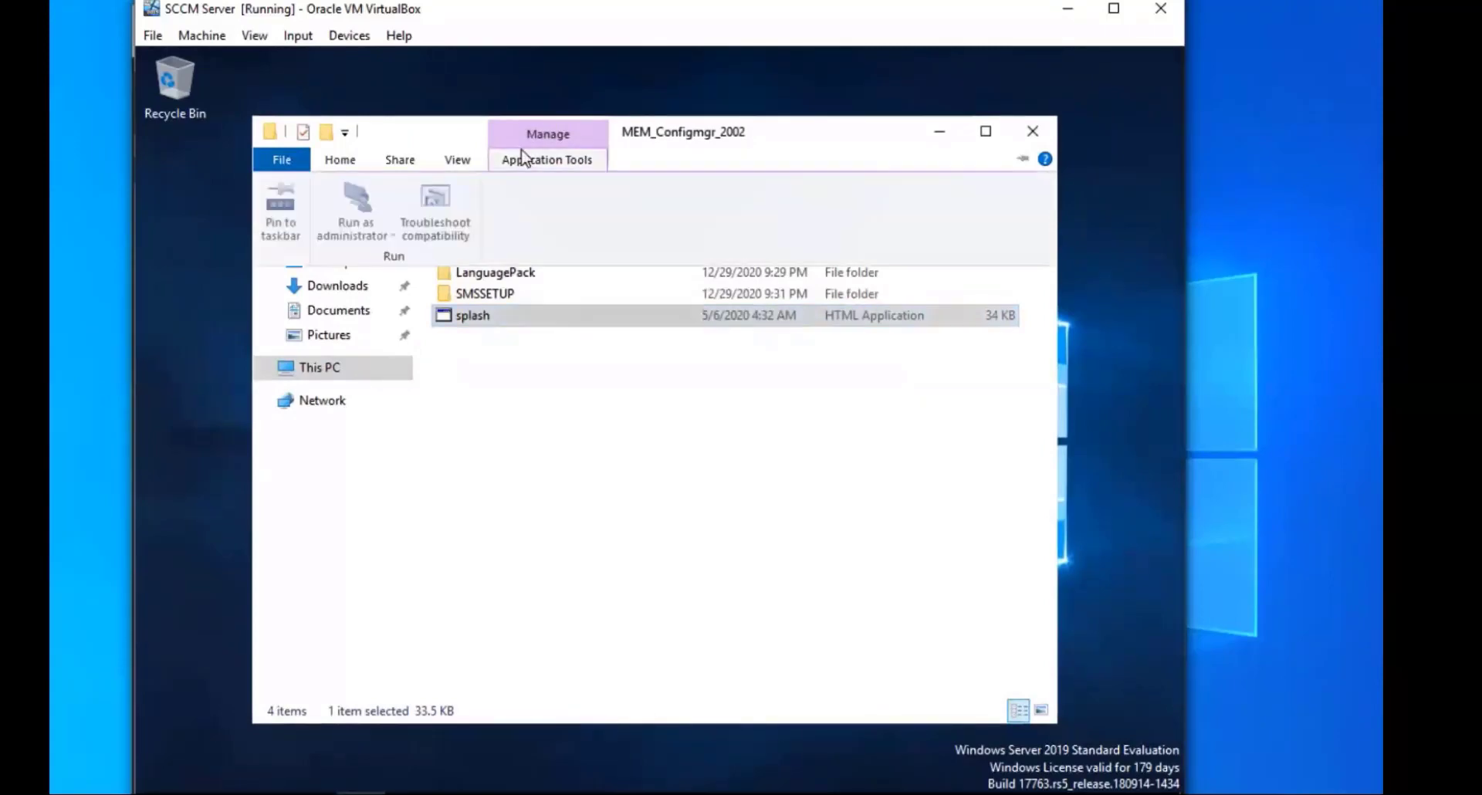
left_click(525, 158)
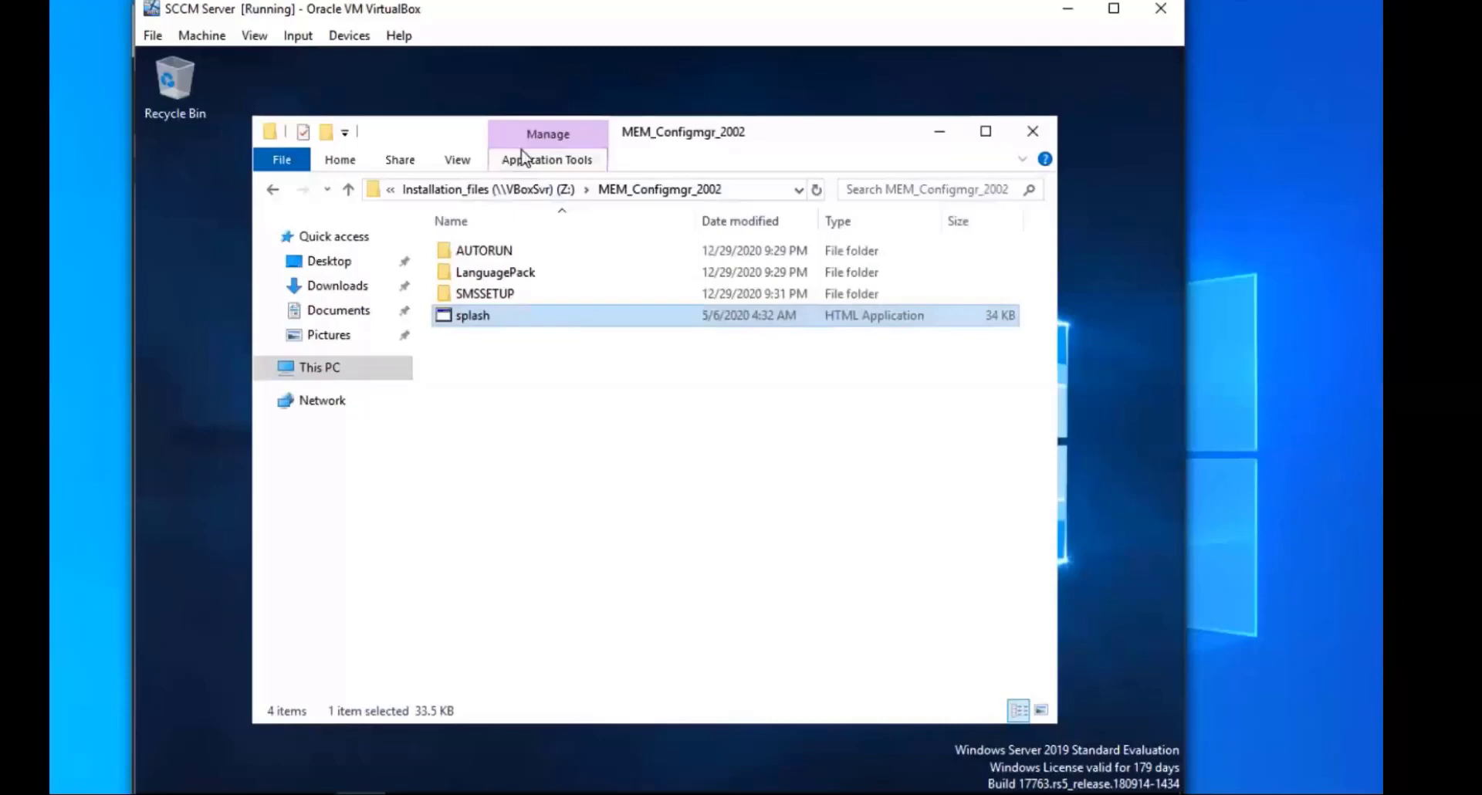
- Cut MEM_Configmgr_2002 from the Installation_files share and paste it into Documents
left_click(272, 189)
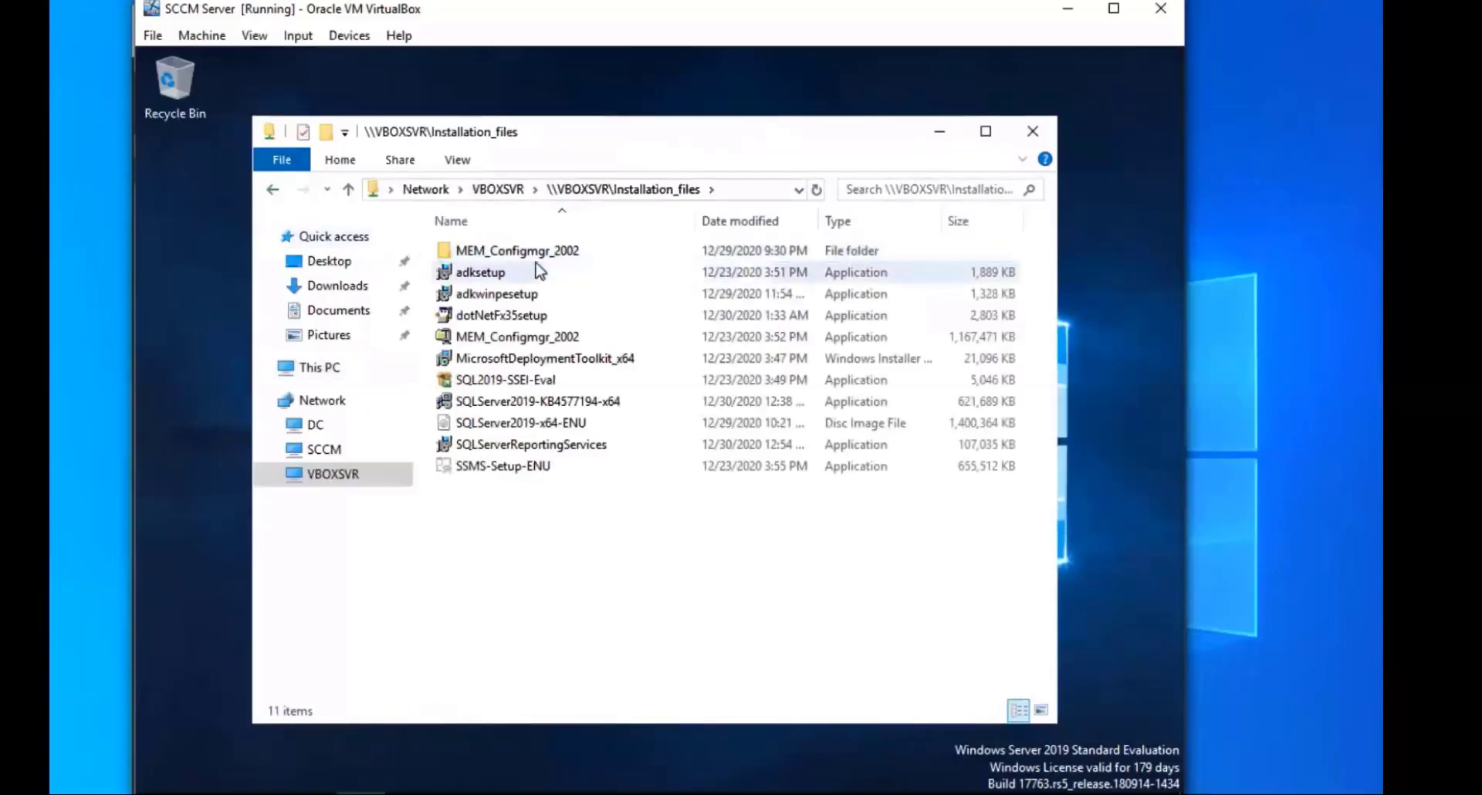
right_click(540, 253)
left_click(519, 254)
right_click(519, 253)
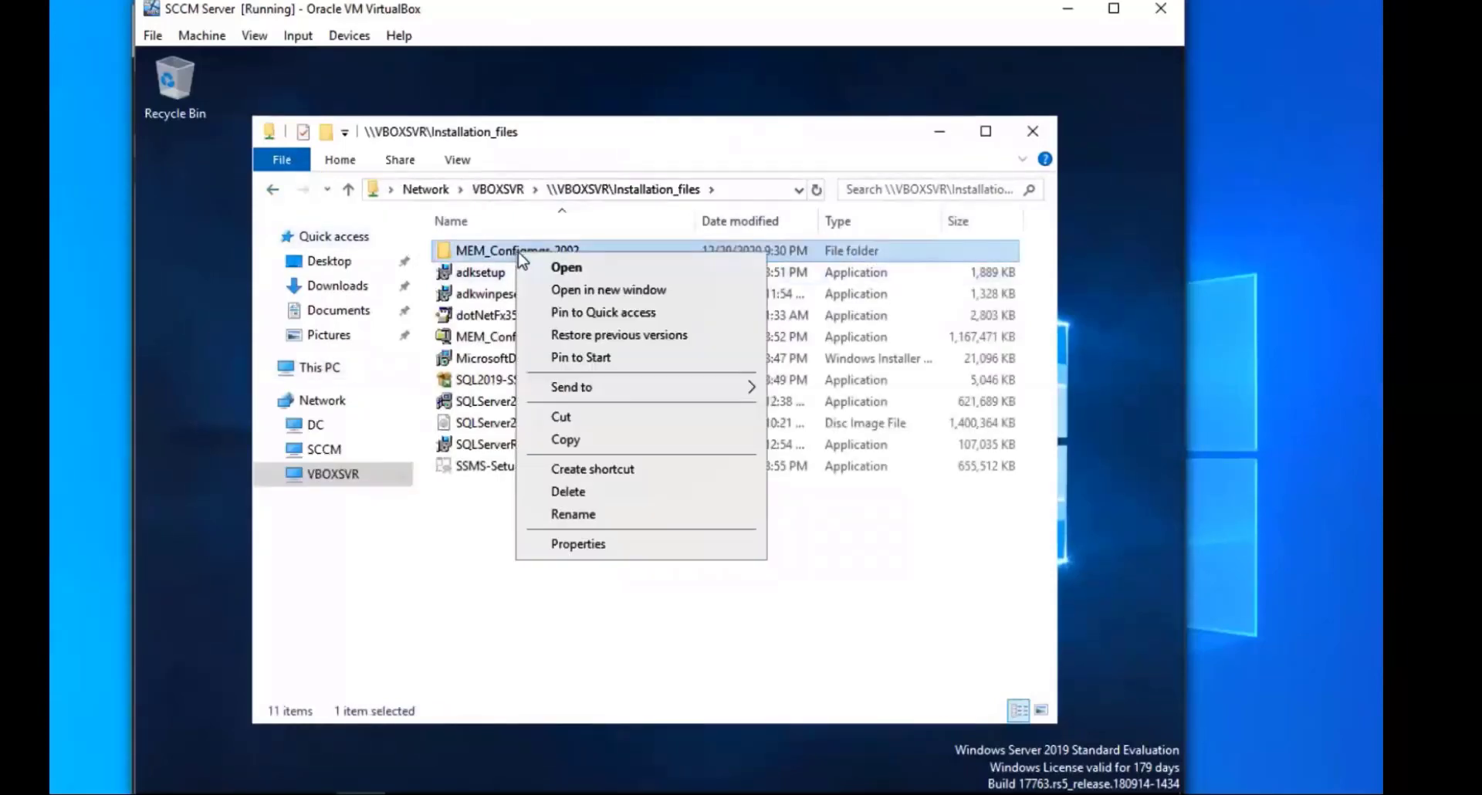
left_click(563, 419)
left_click(336, 311)
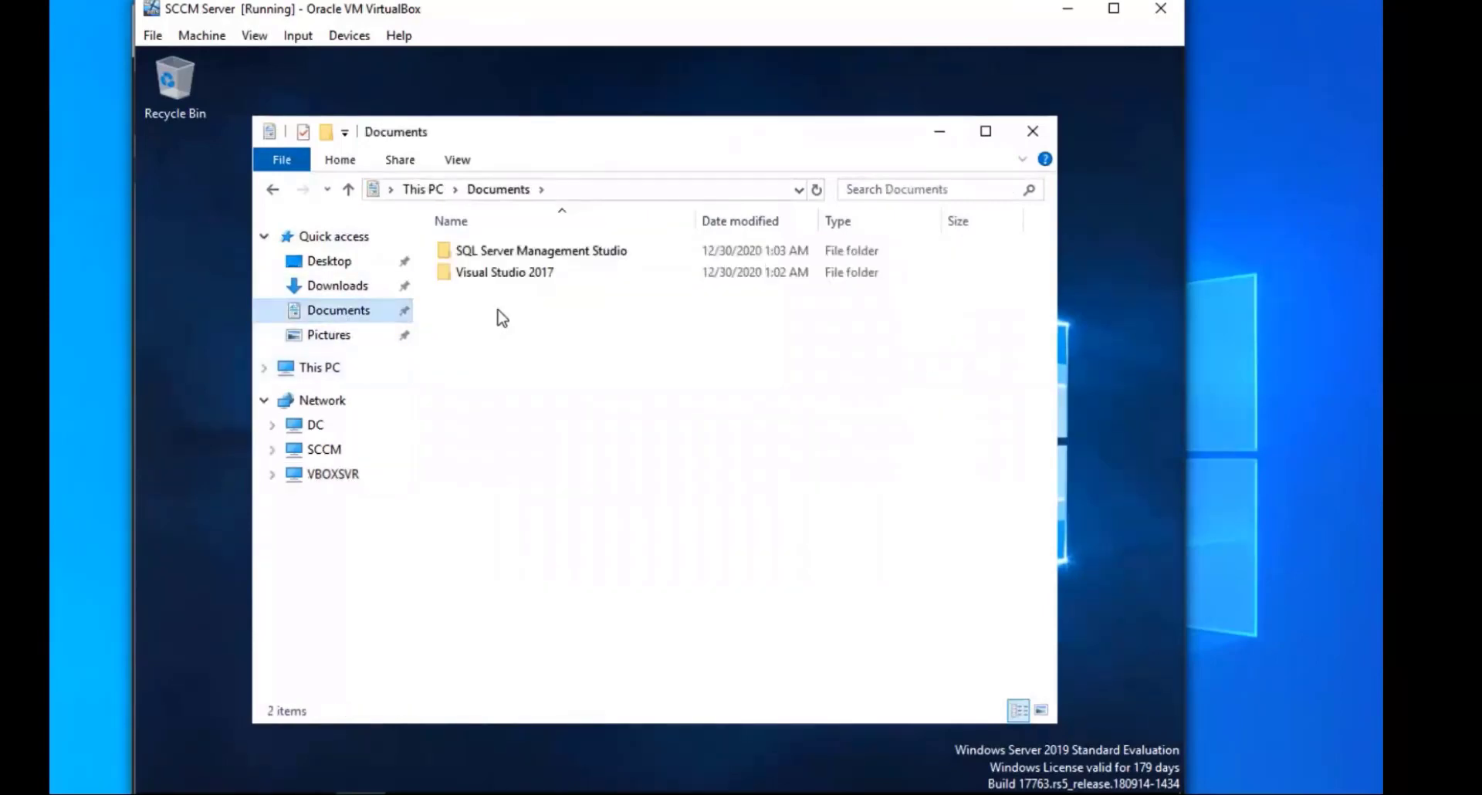
right_click(500, 317)
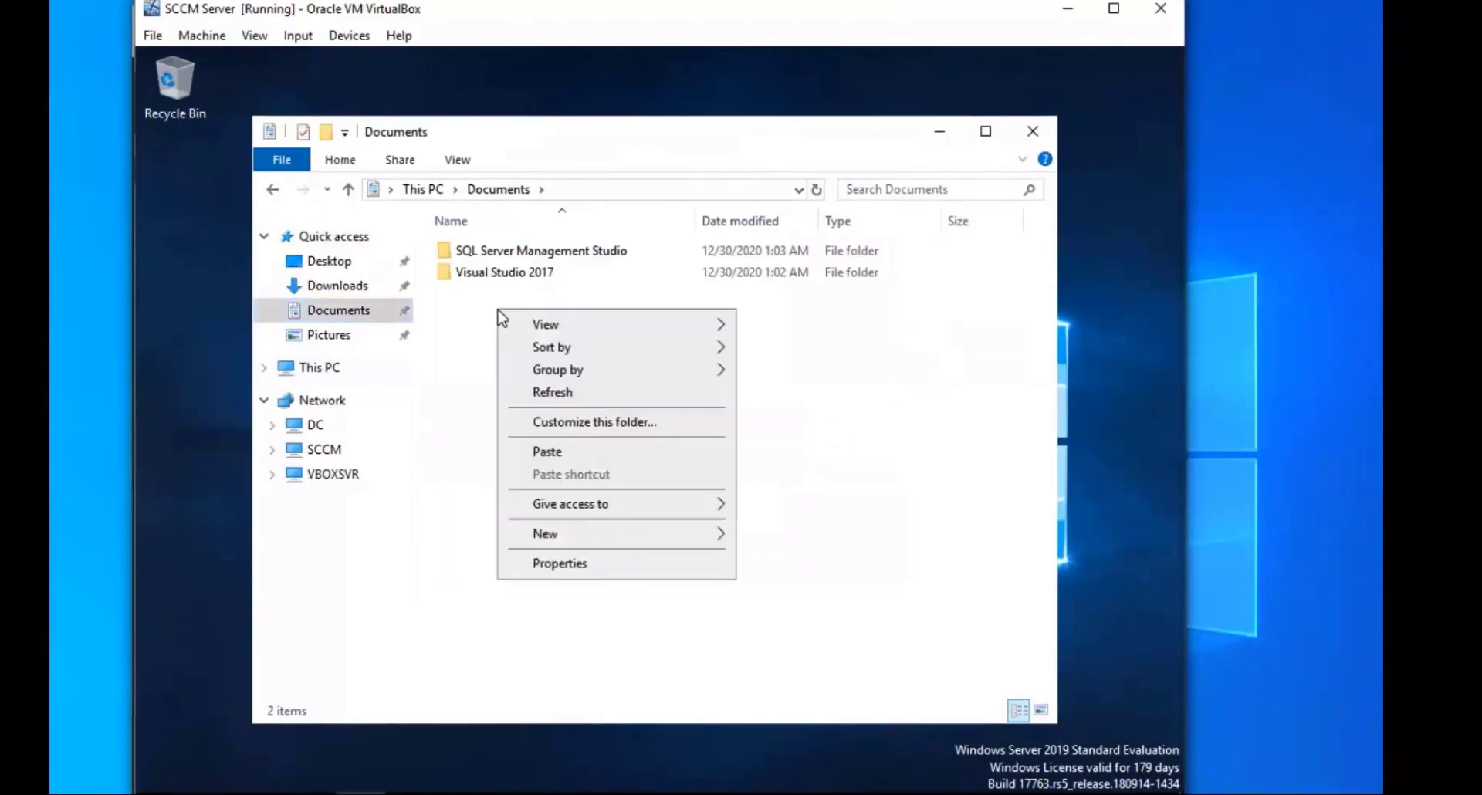
left_click(575, 457)
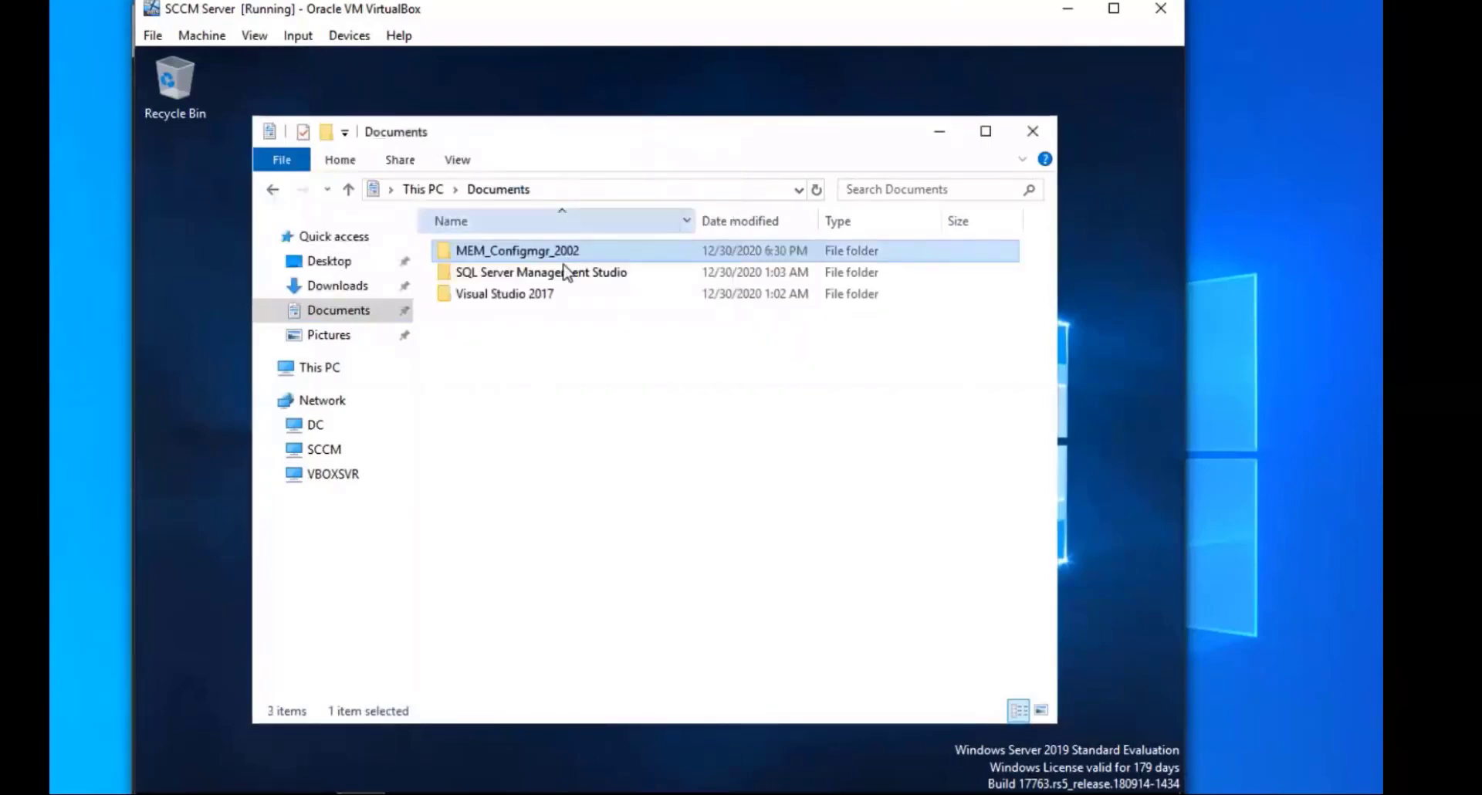
- Open the local MEM_Configmgr_2002 folder in Documents and run splash
double_click(546, 252)
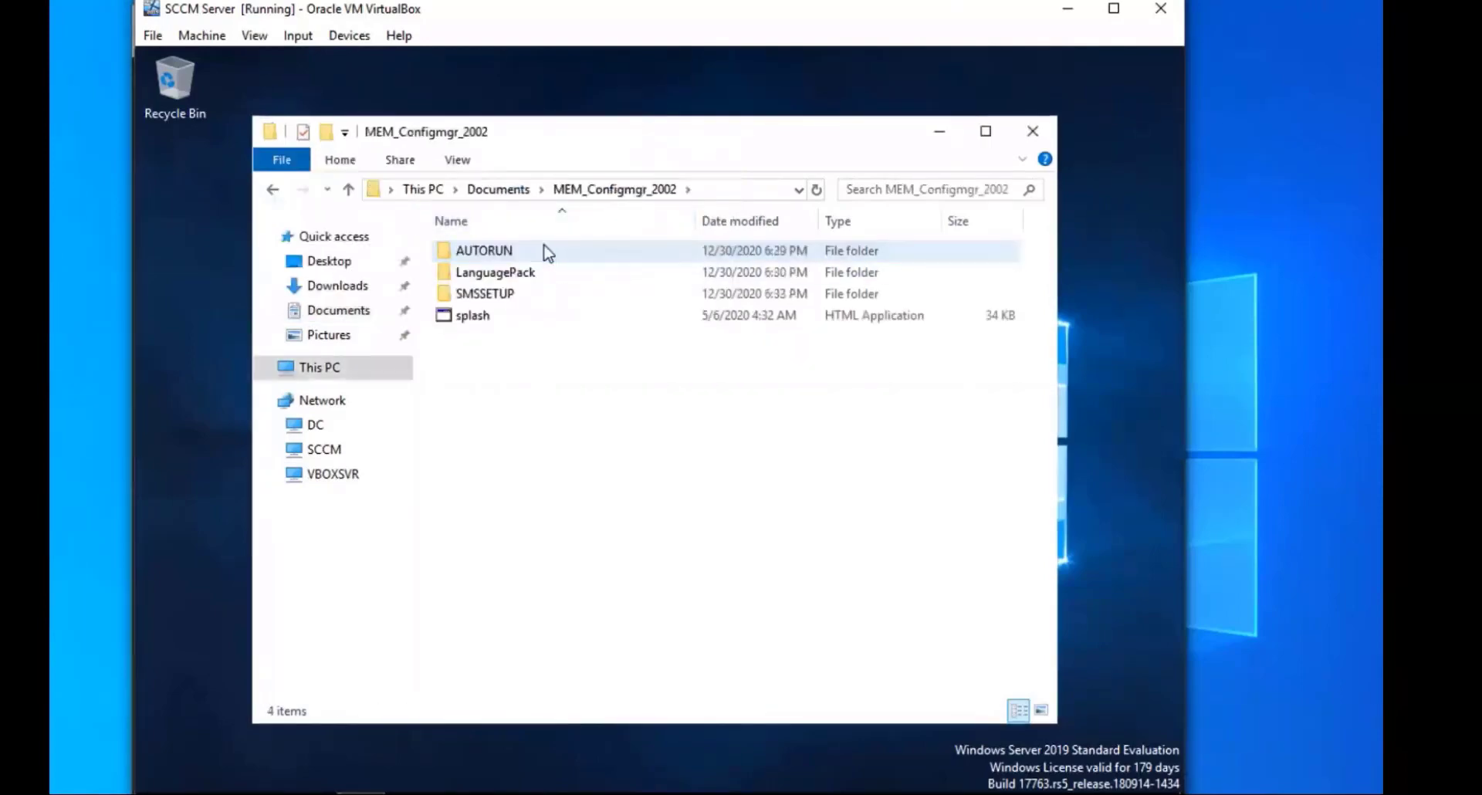
double_click(521, 317)
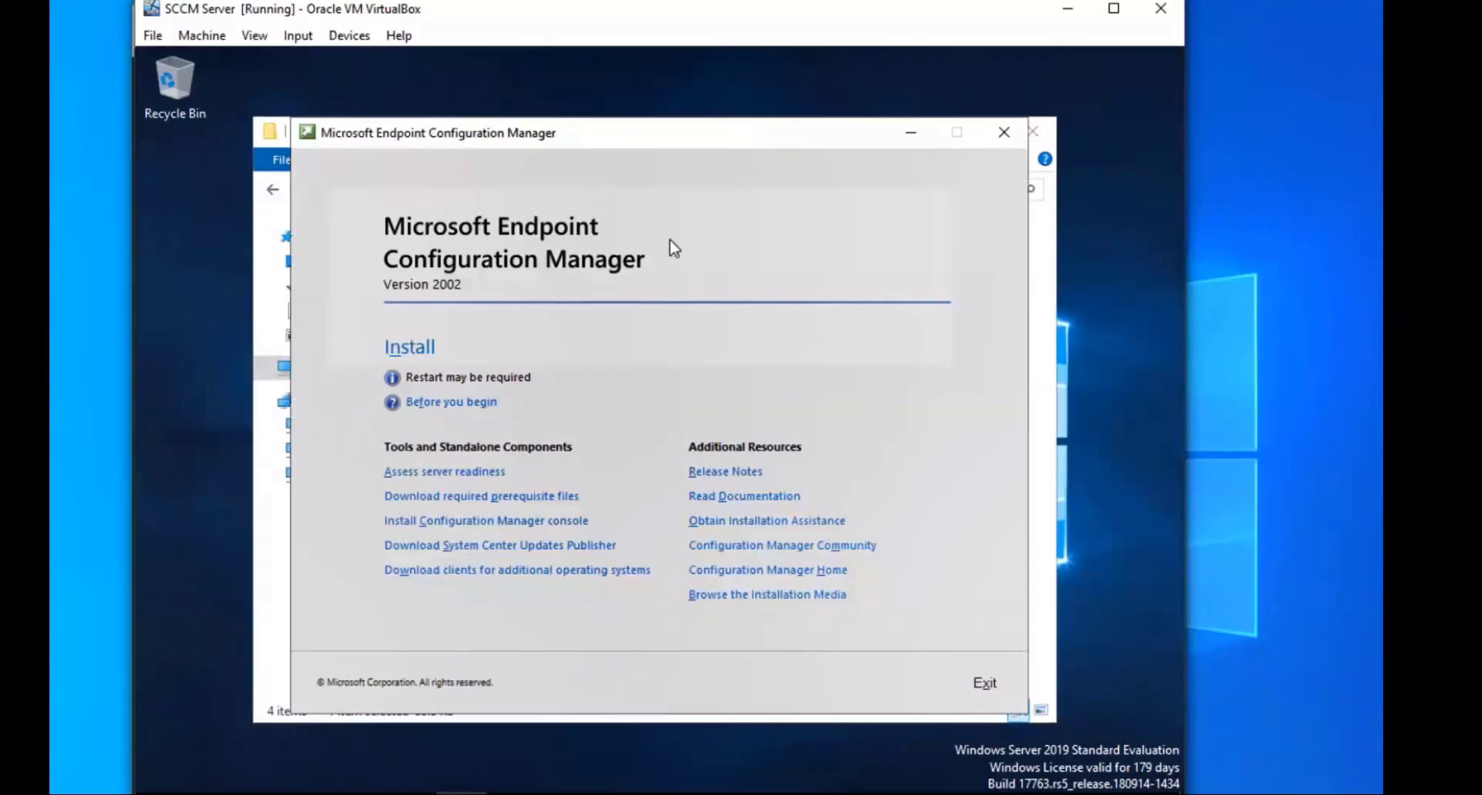
- Create a new folder named 'MECM Prerequisites' in Documents for the downloaded files
left_click(462, 497)
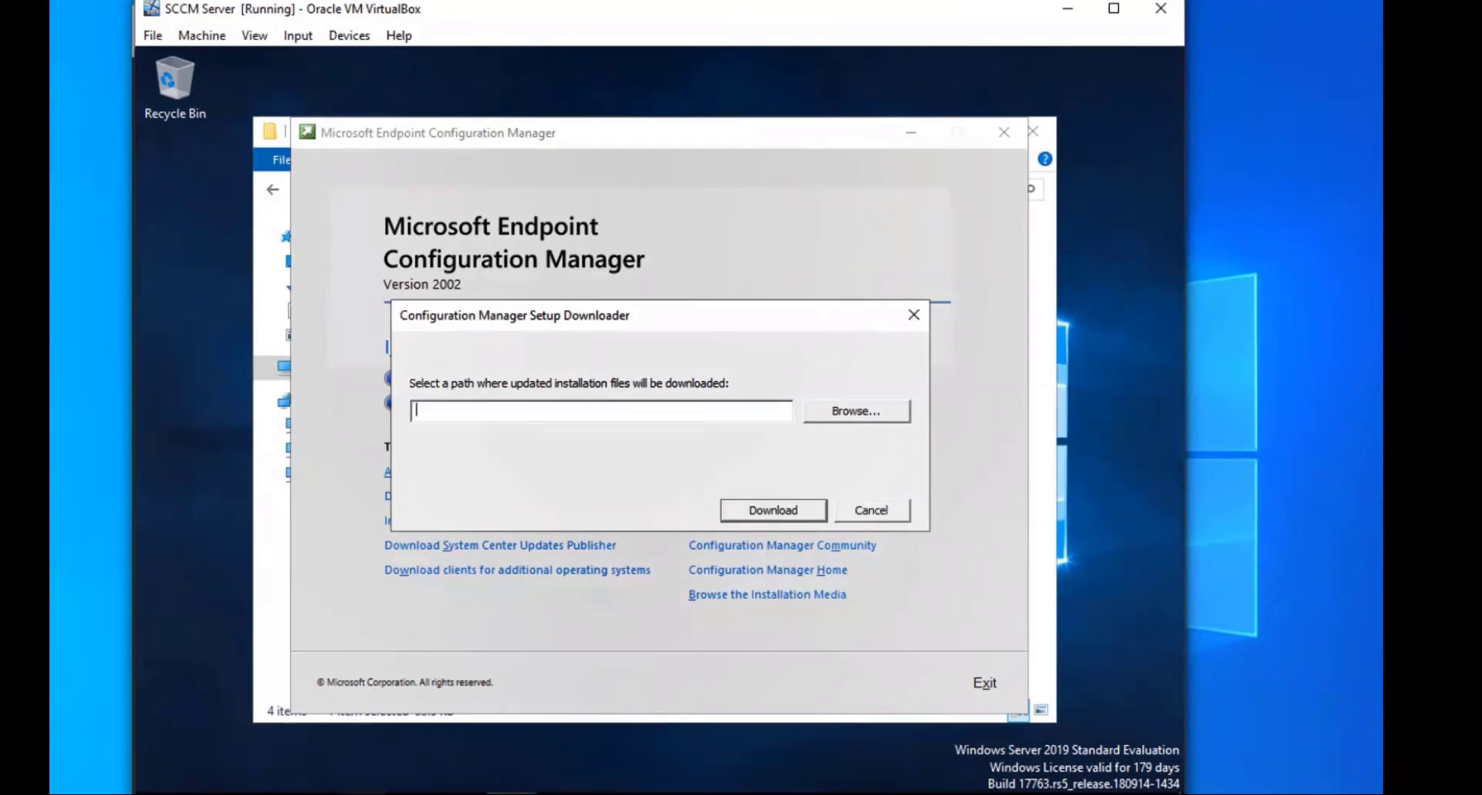
left_click(648, 716)
left_click(338, 310)
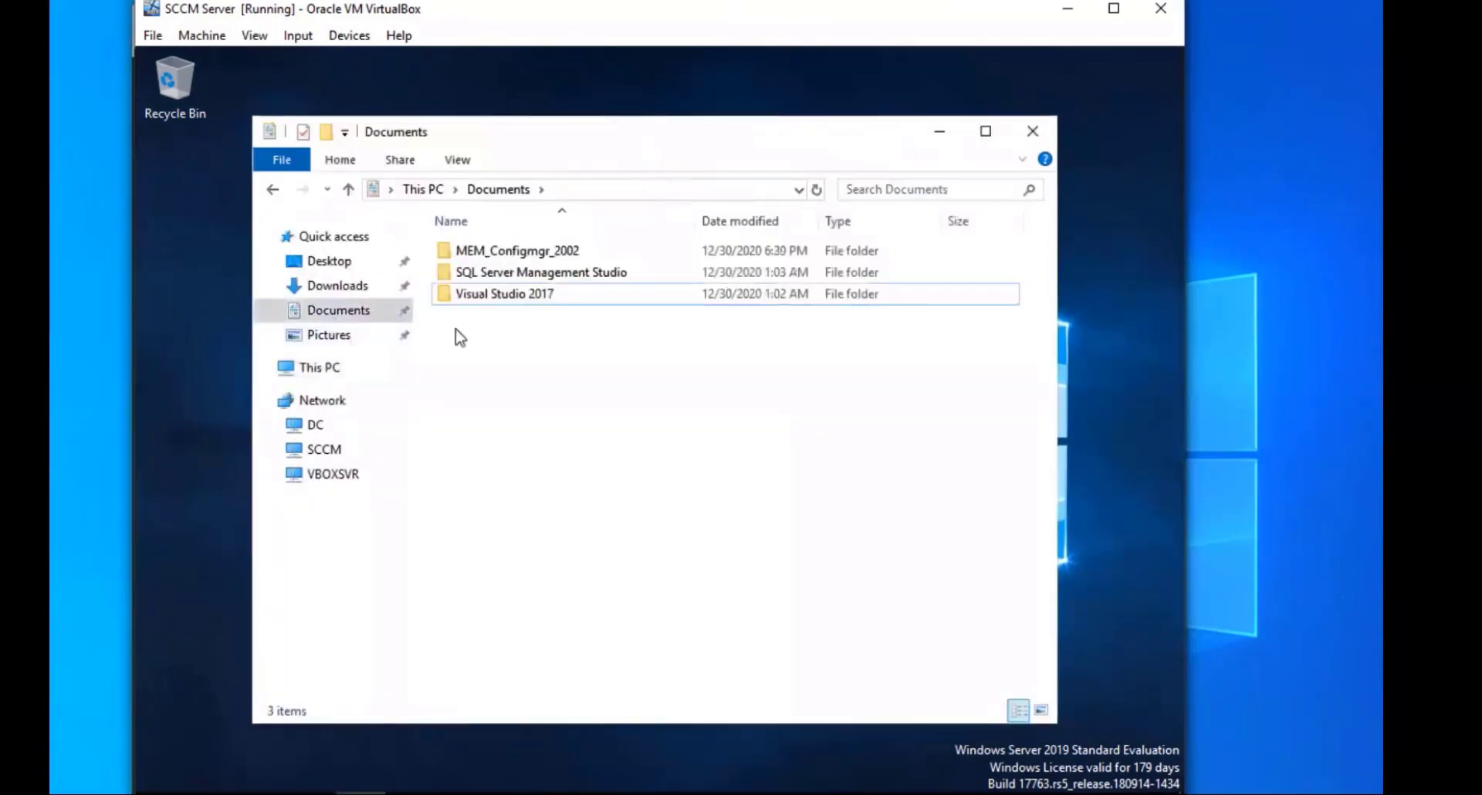
right_click(455, 330)
mouse_move(568, 564)
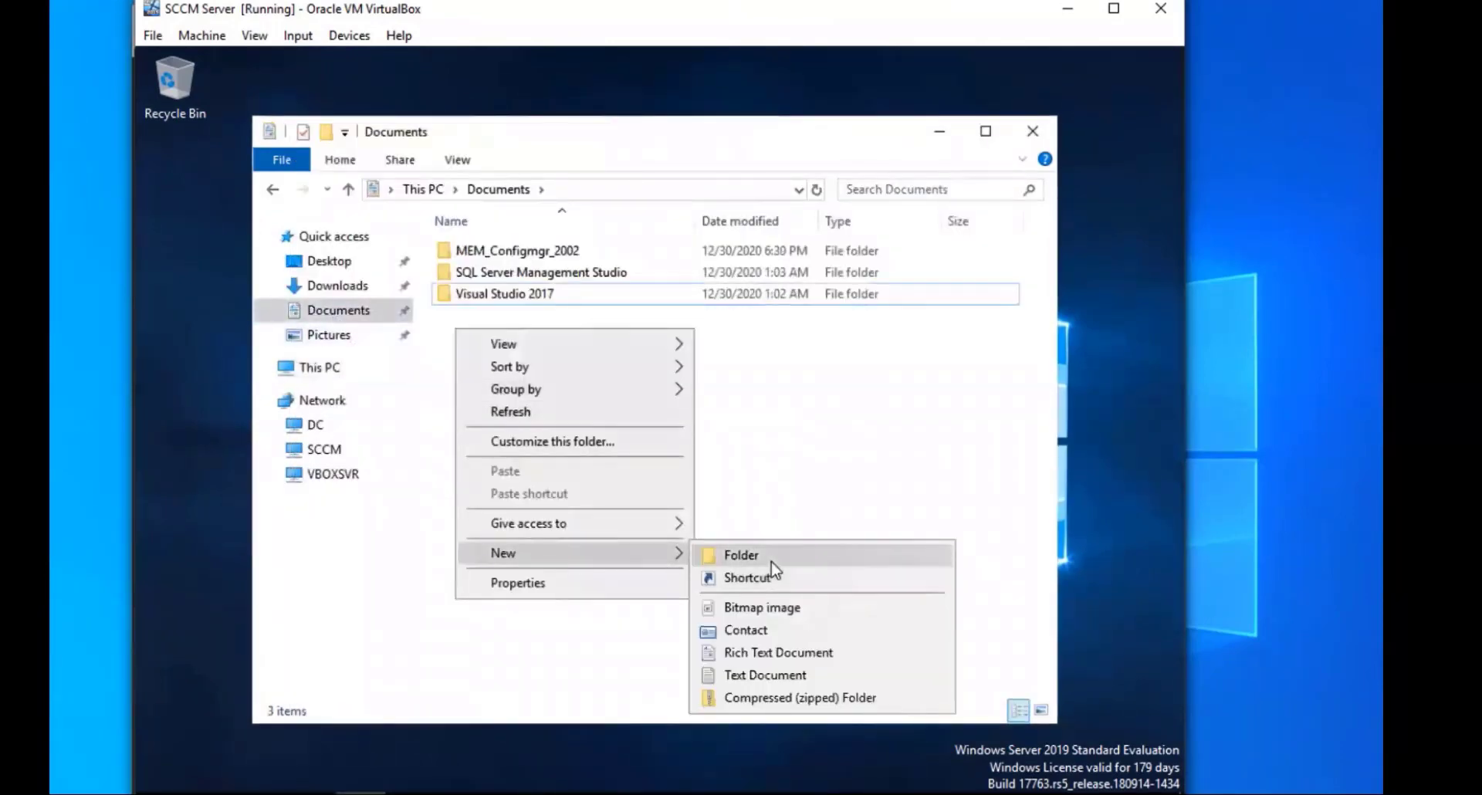
left_click(771, 563)
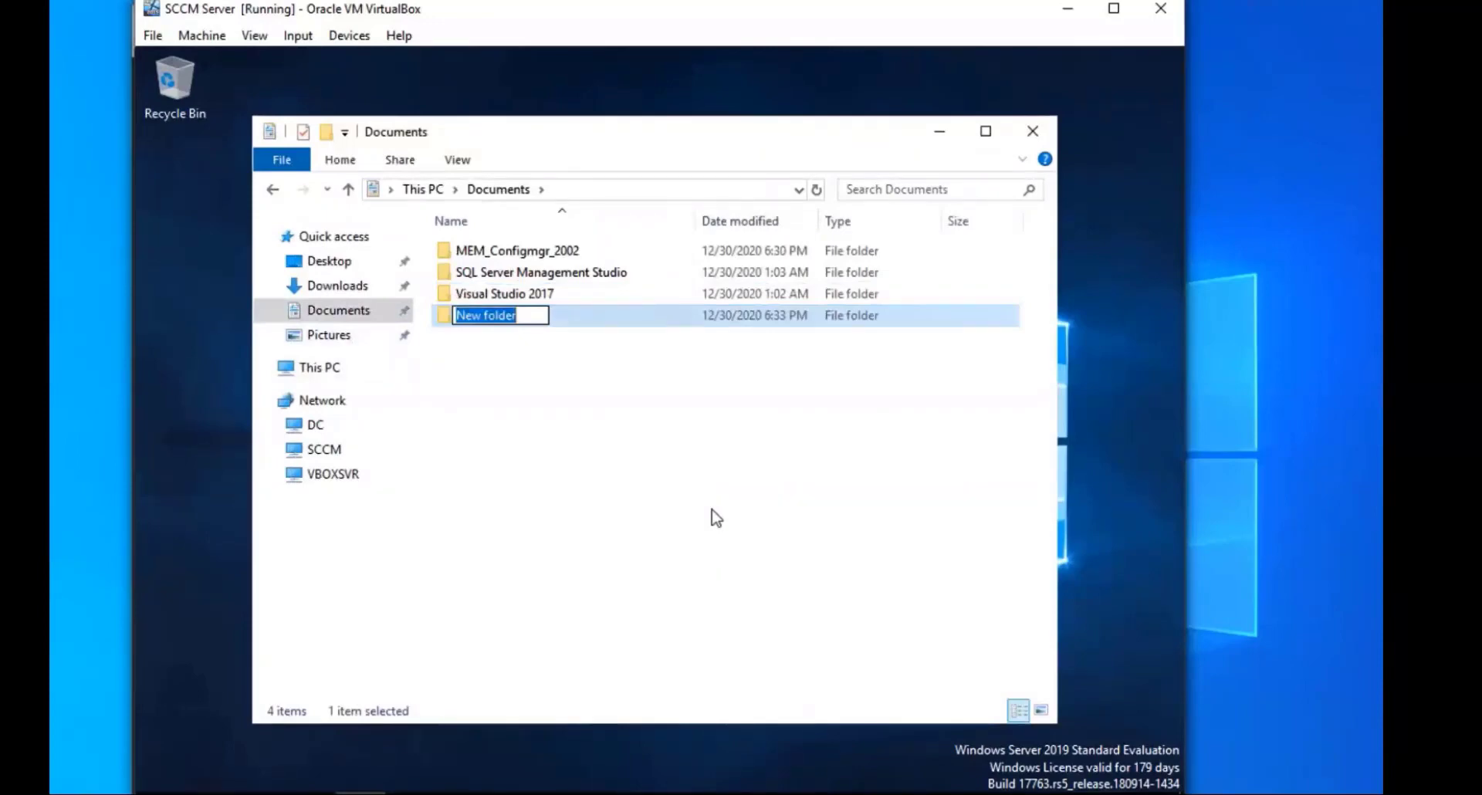
type("MECM ")
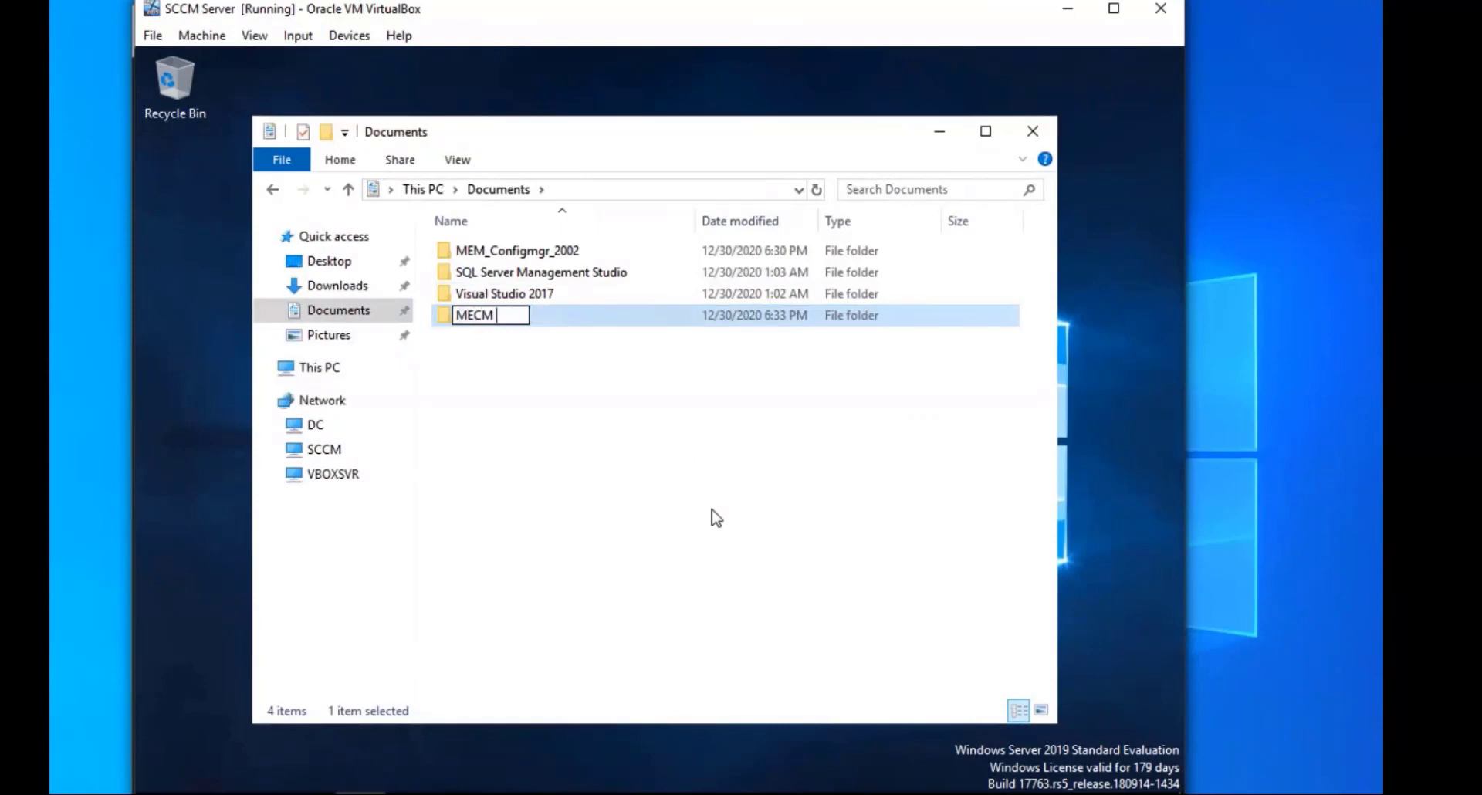
type("PRerequisie")
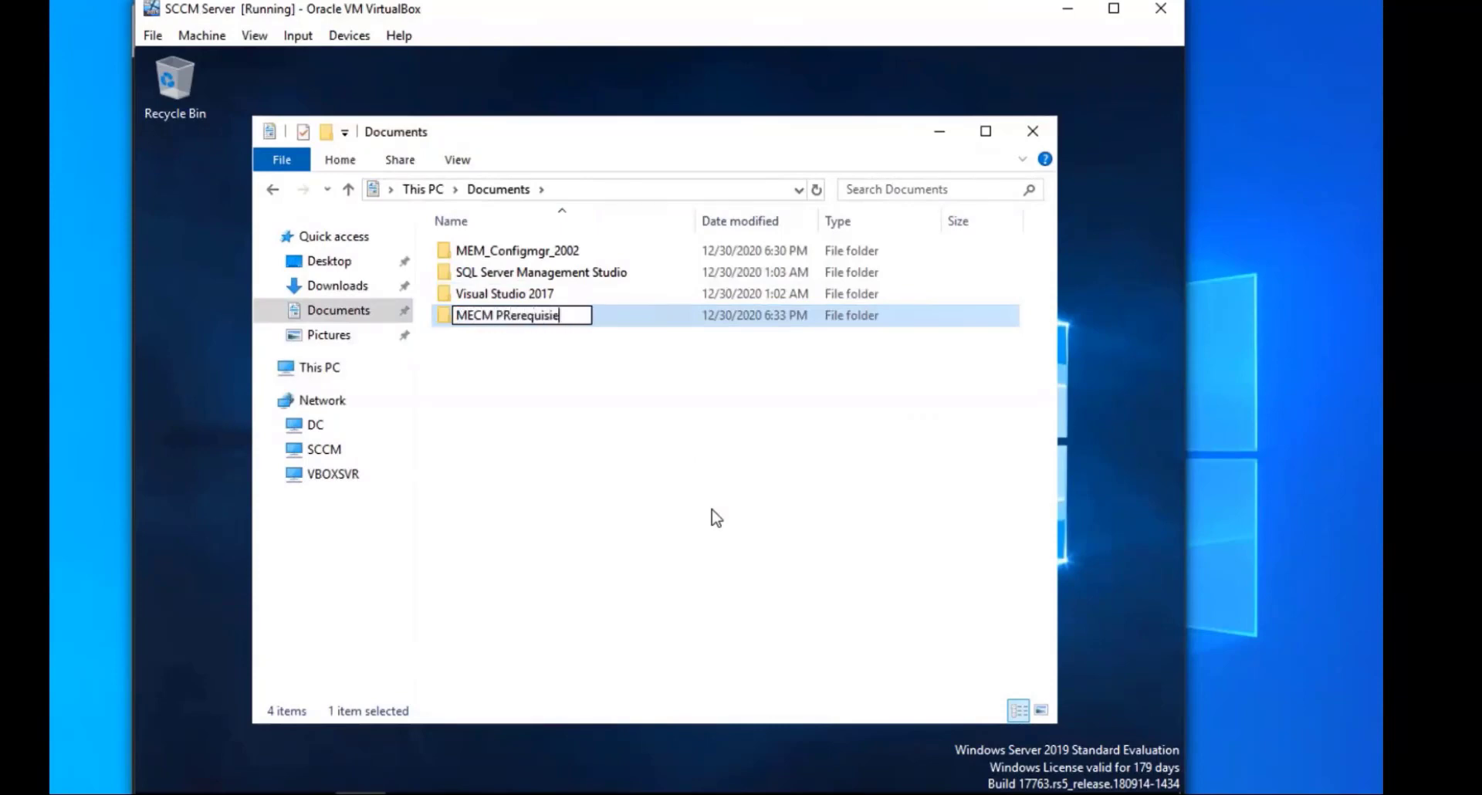
key("BackSpace")
key("BackSpace")
key("BackSpace")
key("BackSpace")
key("BackSpace")
key("BackSpace")
key("BackSpace")
key("BackSpace")
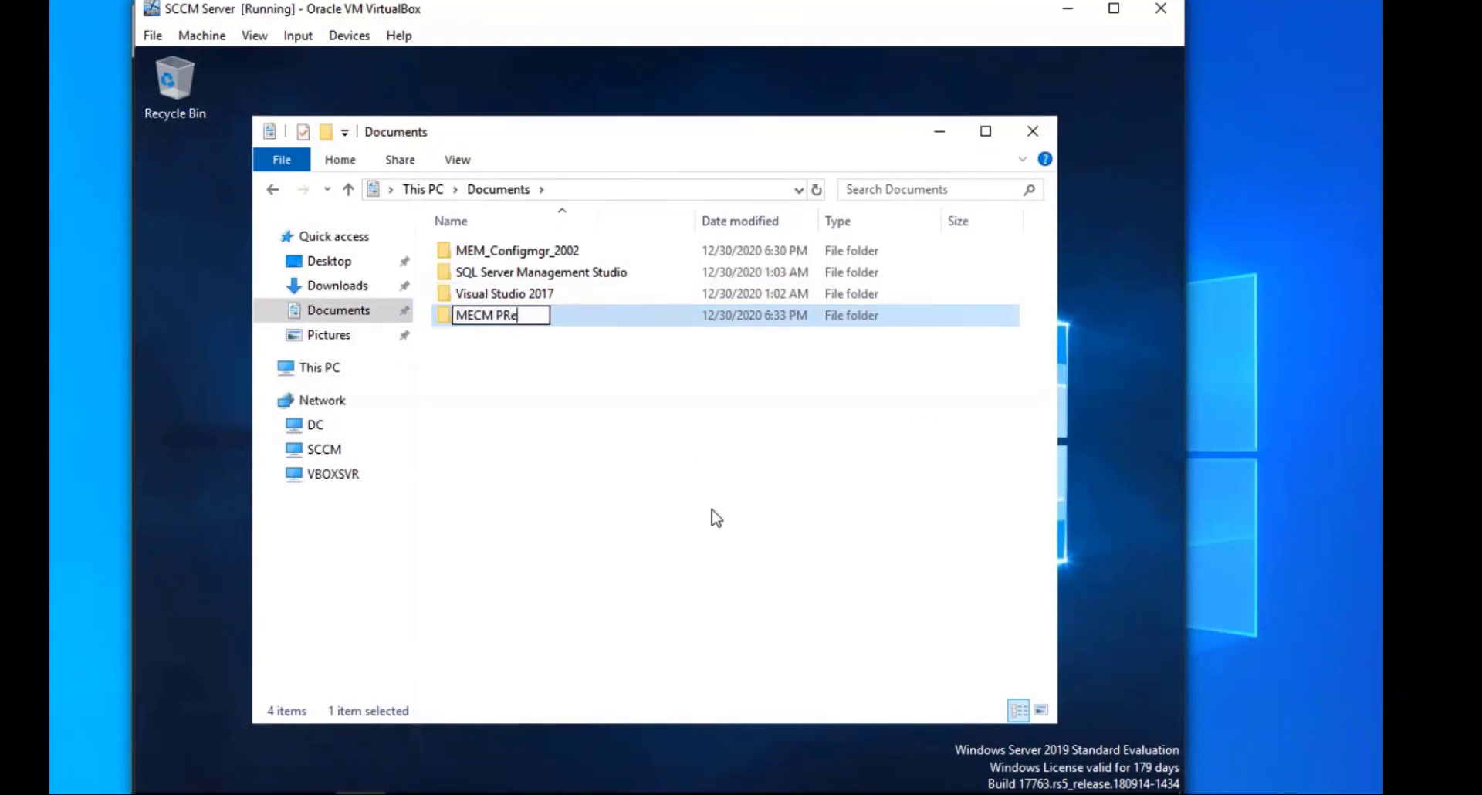
key("BackSpace")
key("BackSpace")
type("rerequisite")
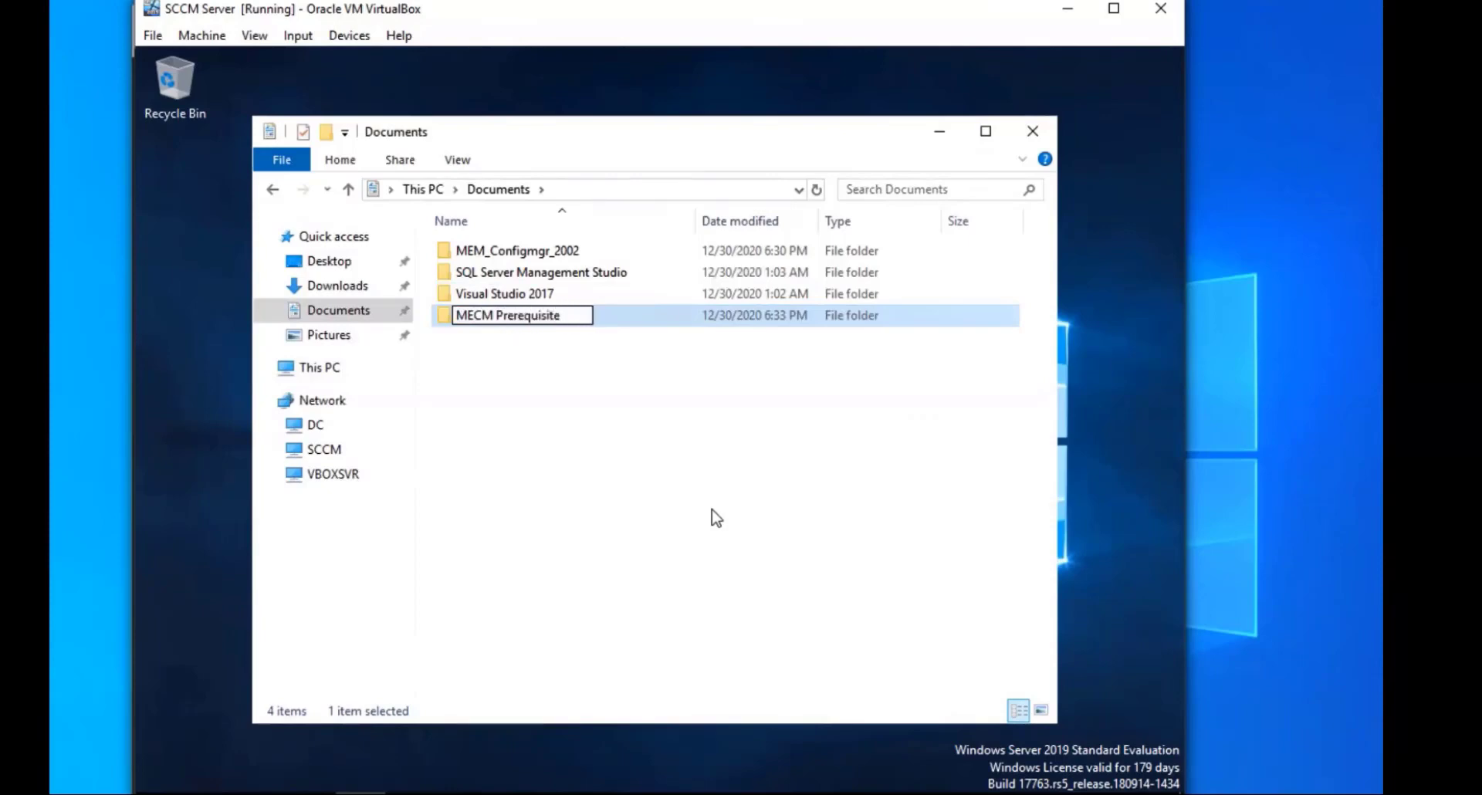
type("s")
left_click(716, 518)
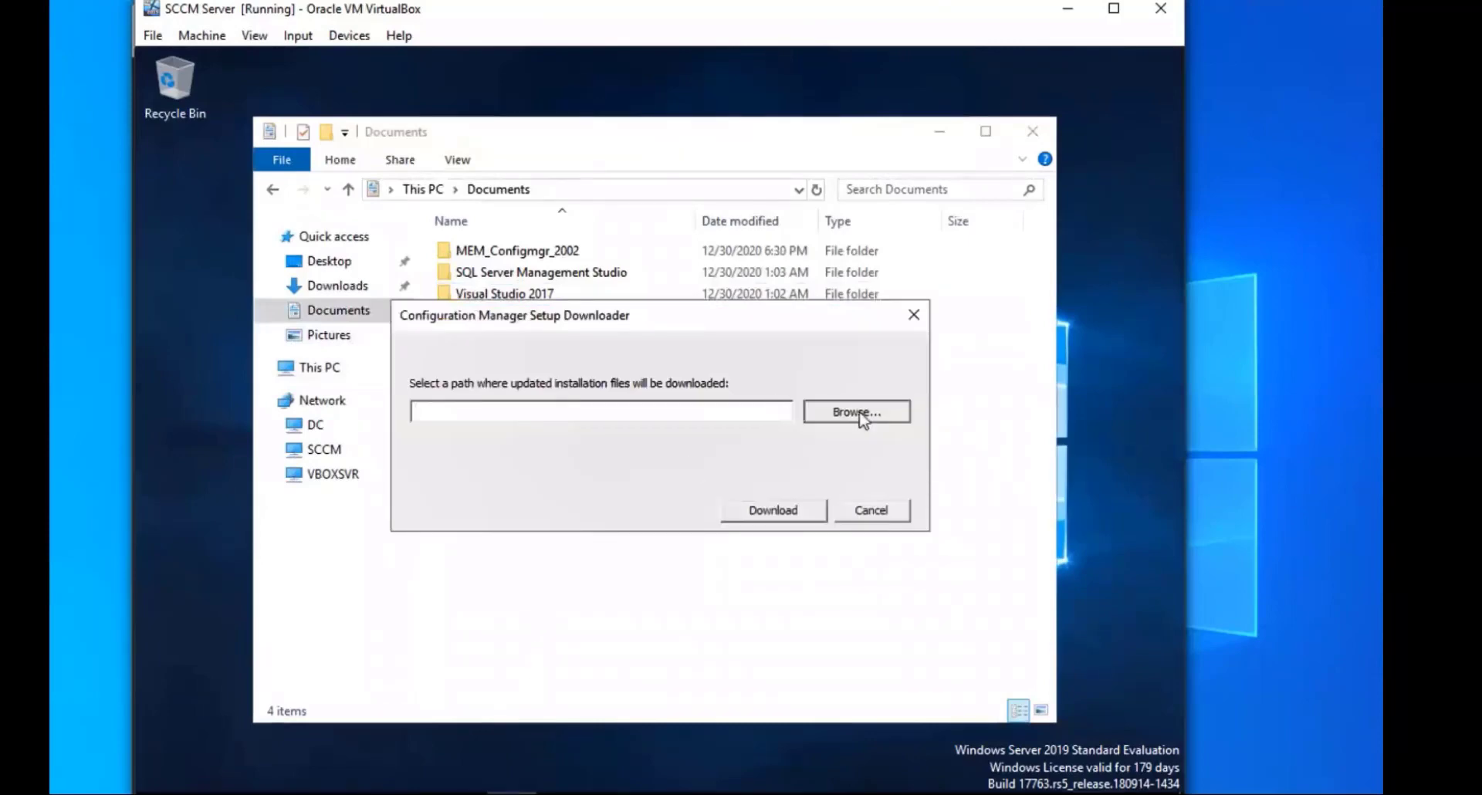
- Set the download location to Documents\MECM Prerequisites and start downloading
left_click(856, 412)
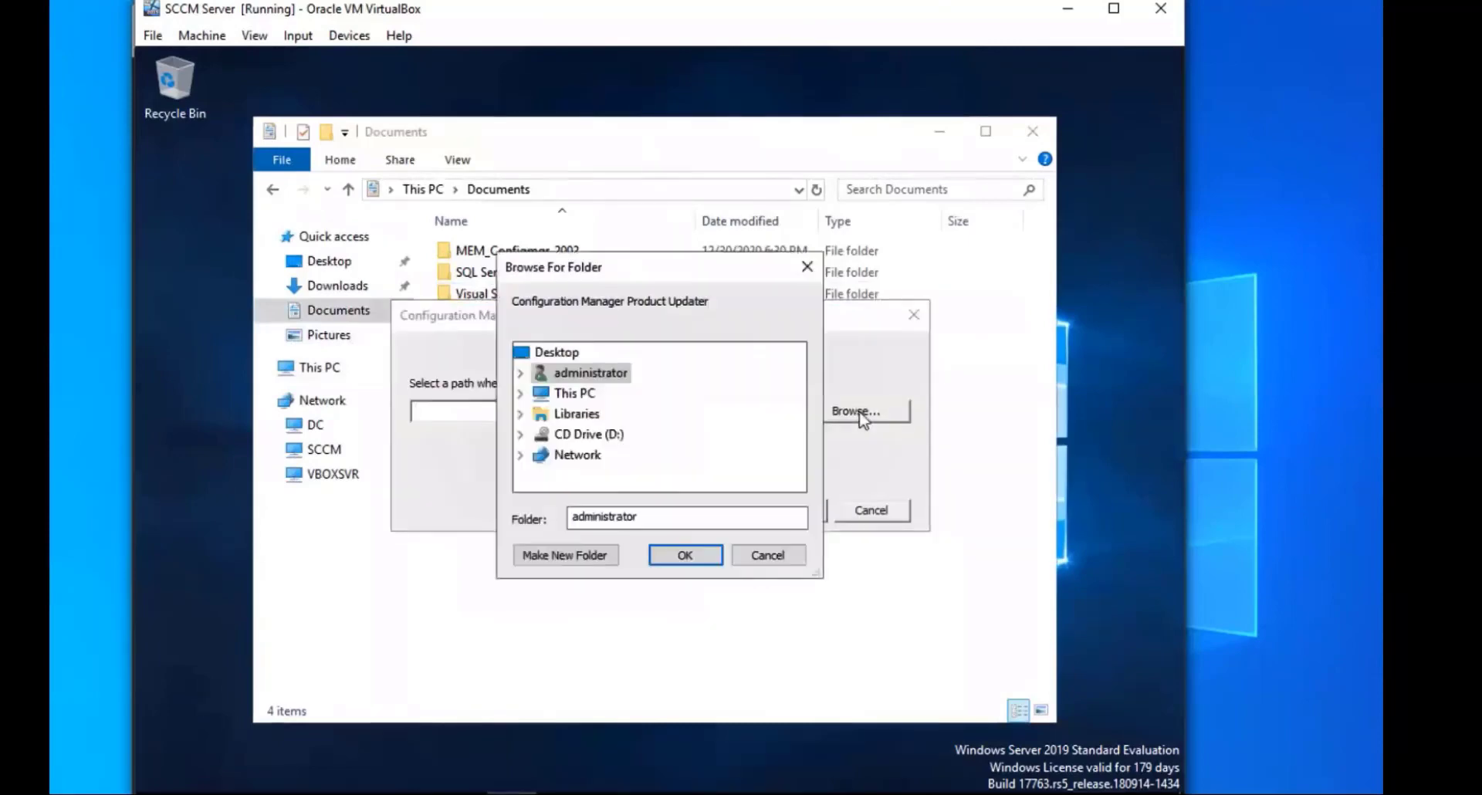
double_click(571, 392)
double_click(604, 412)
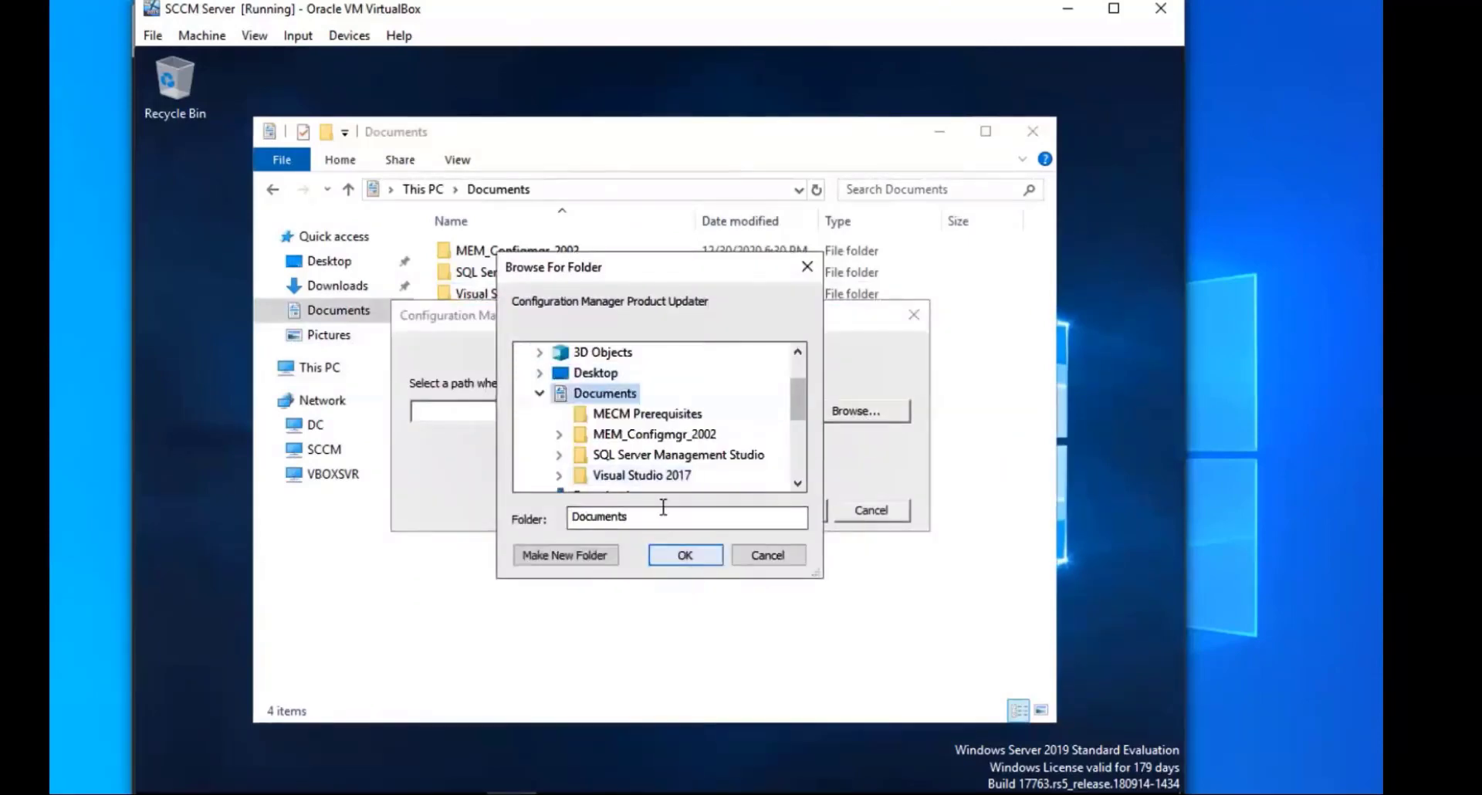
left_click(683, 415)
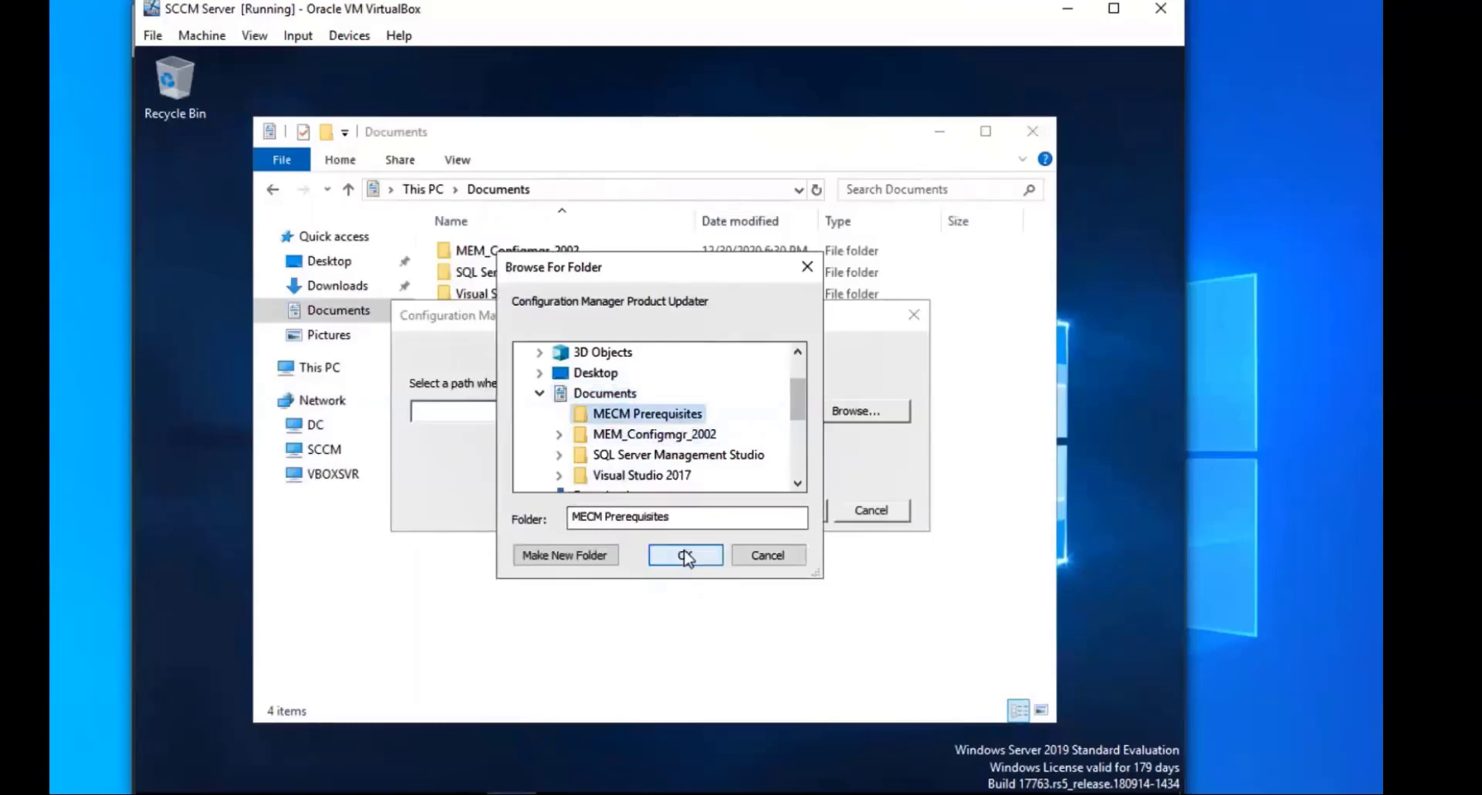
left_click(685, 555)
left_click(780, 506)
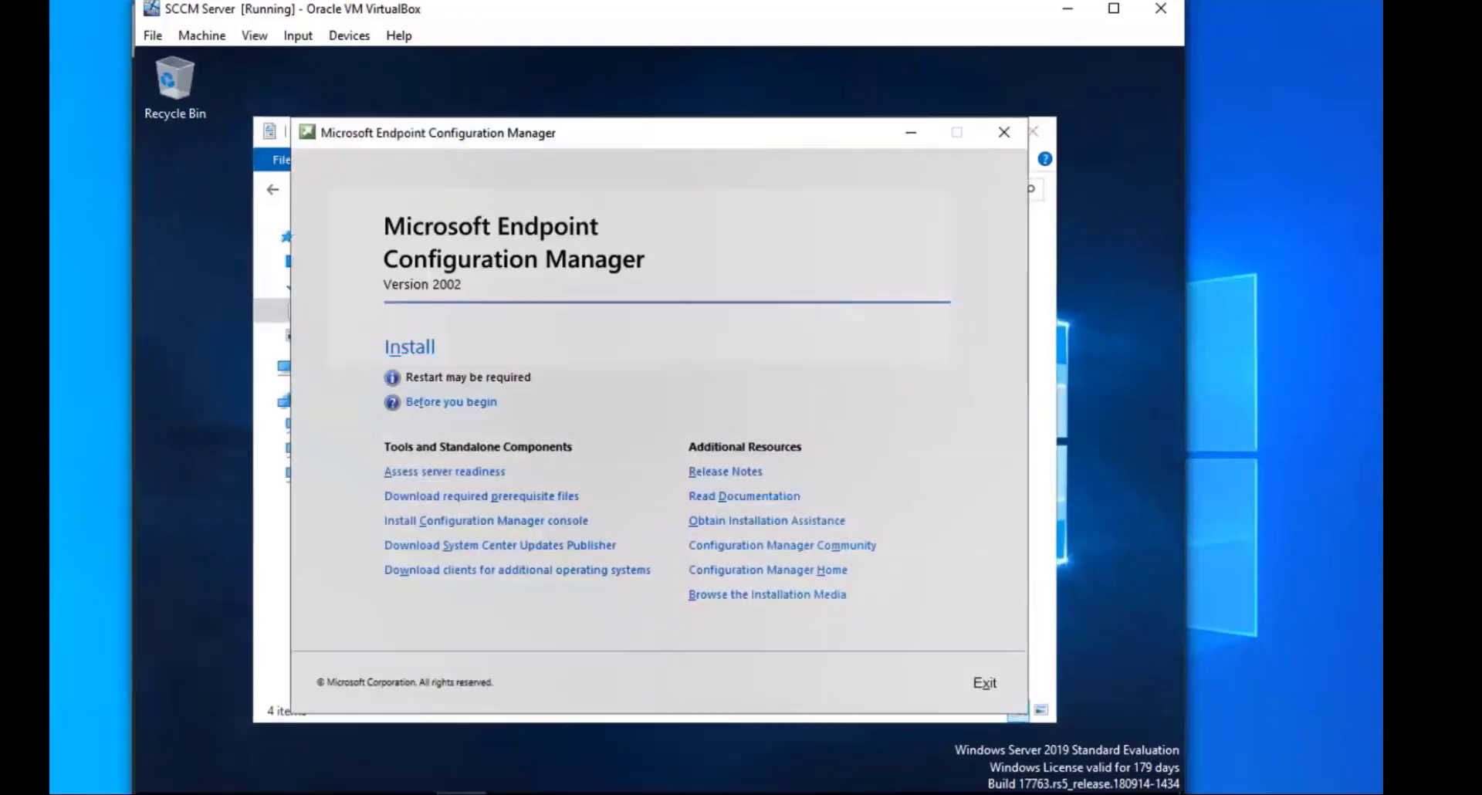
- Start the install using typical options for a stand-alone primary site
left_click(397, 346)
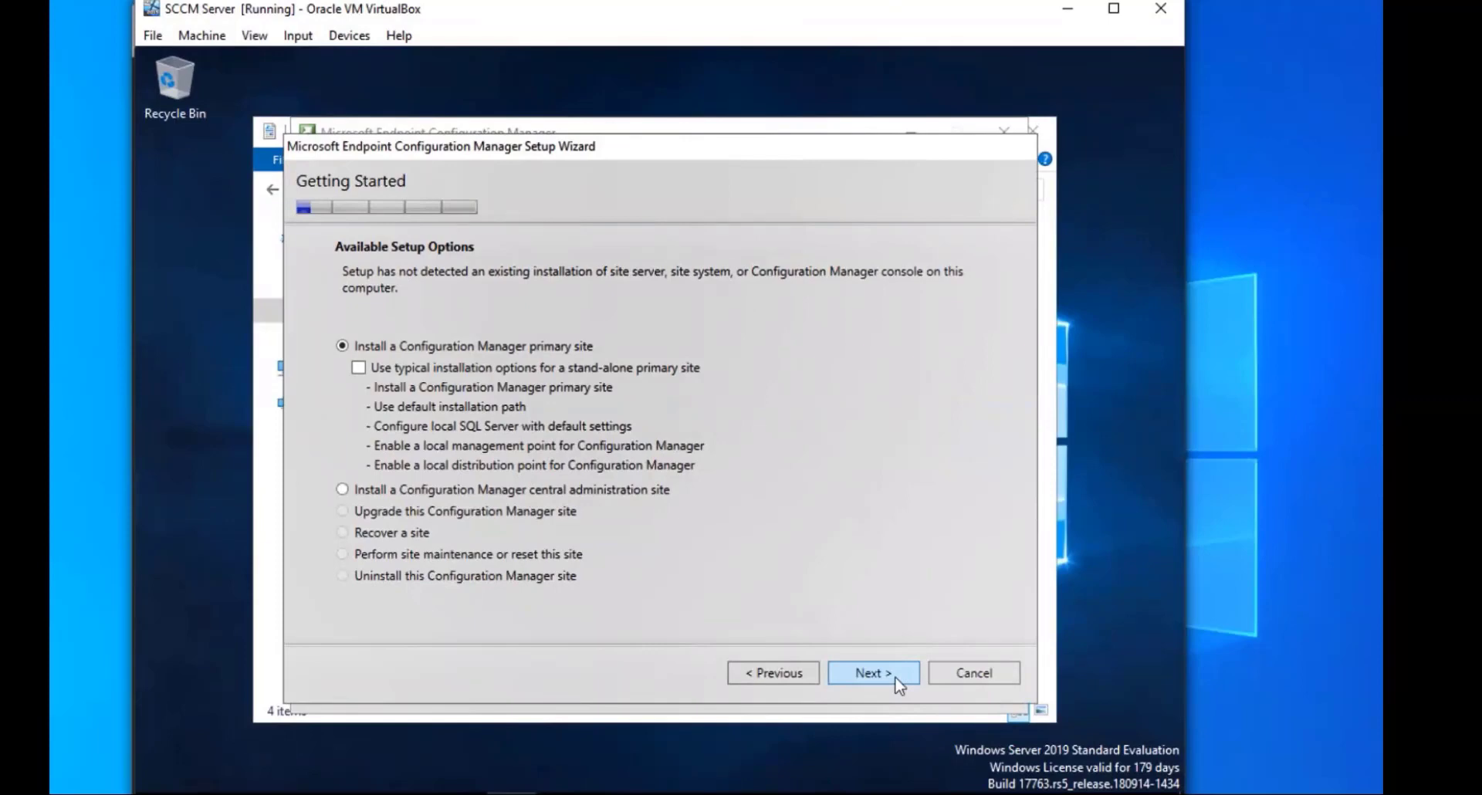
left_click(414, 369)
left_click(893, 676)
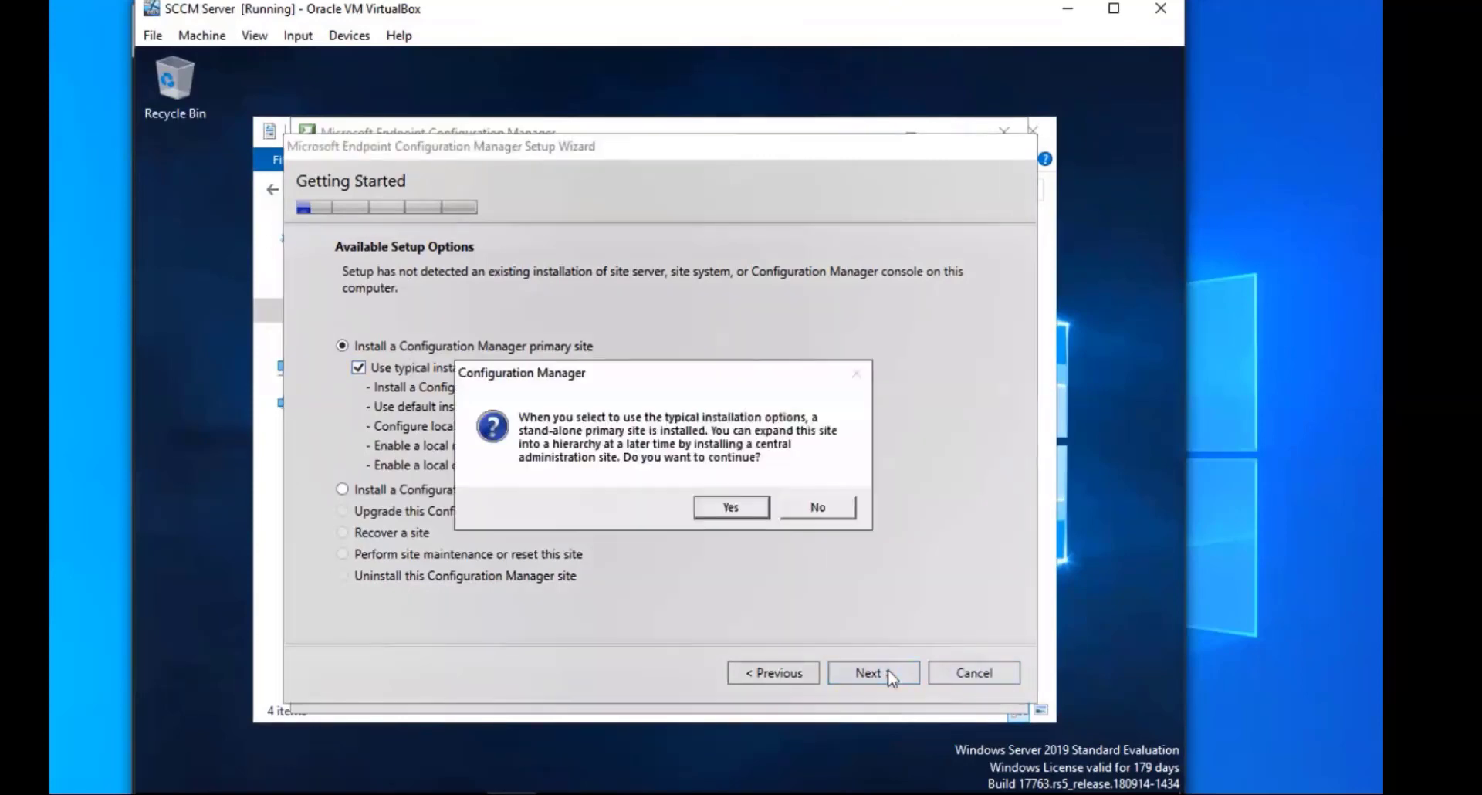
left_click(722, 506)
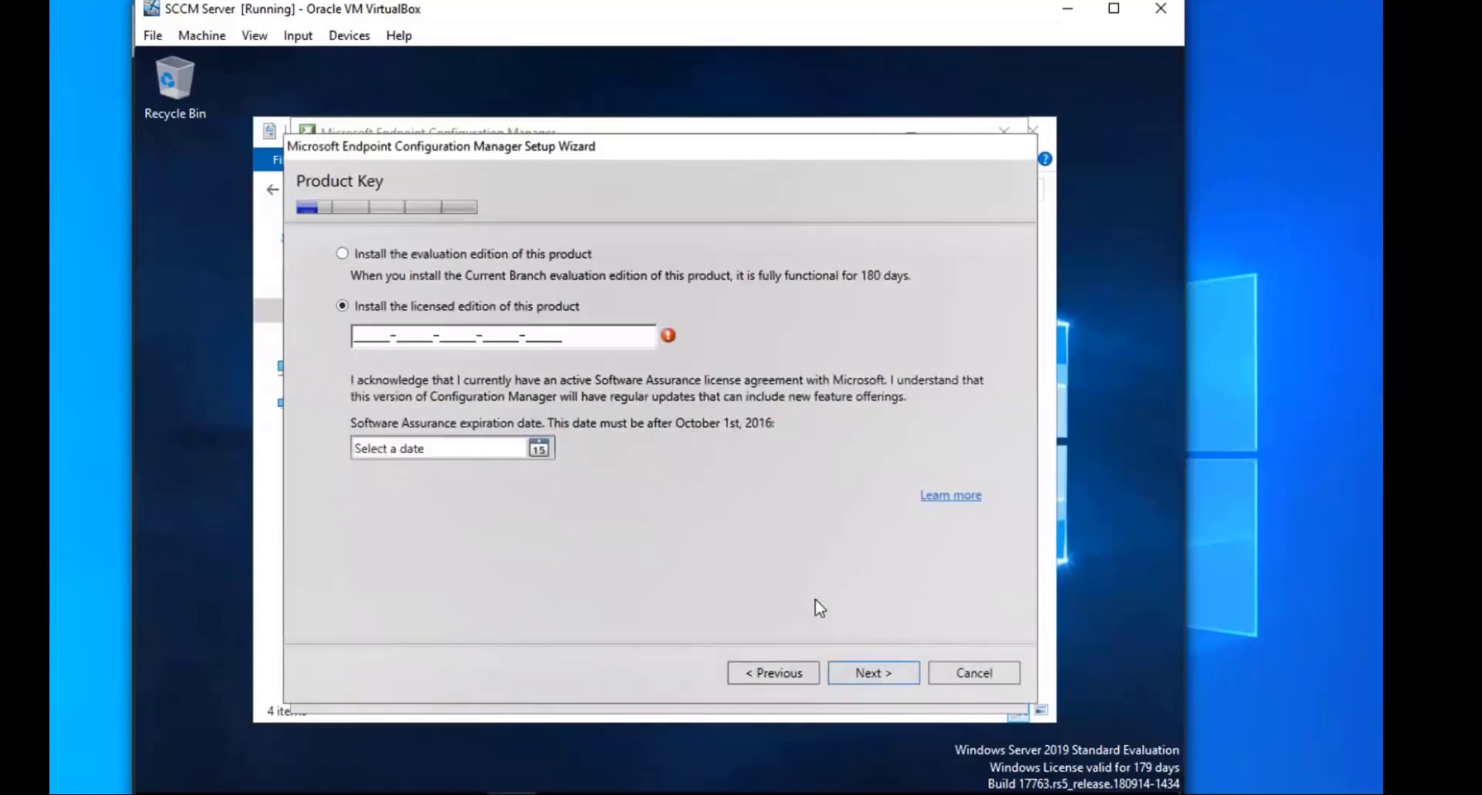
- Choose the evaluation edition and accept the product and SQL Server Native Client license terms
left_click(420, 257)
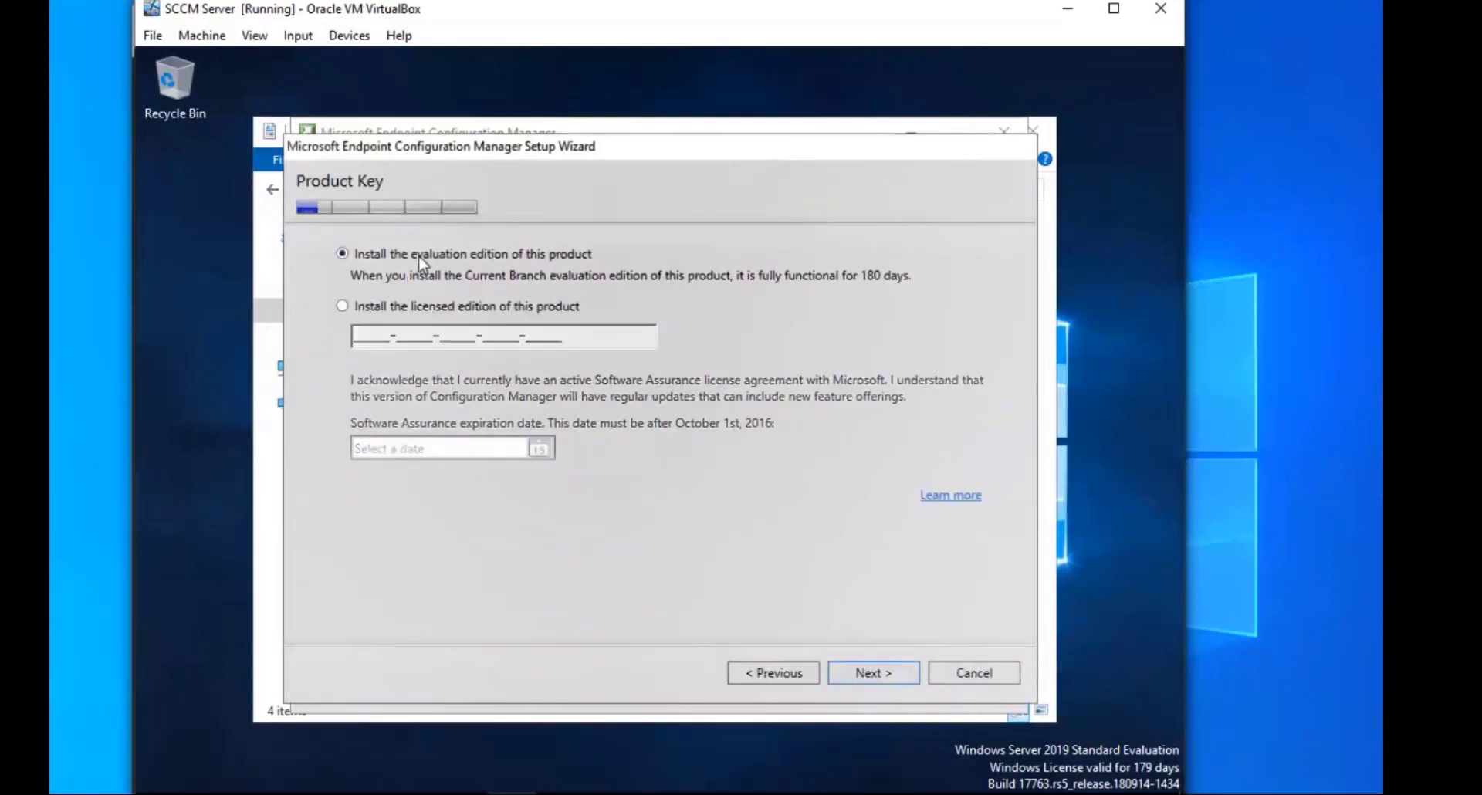
left_click(872, 673)
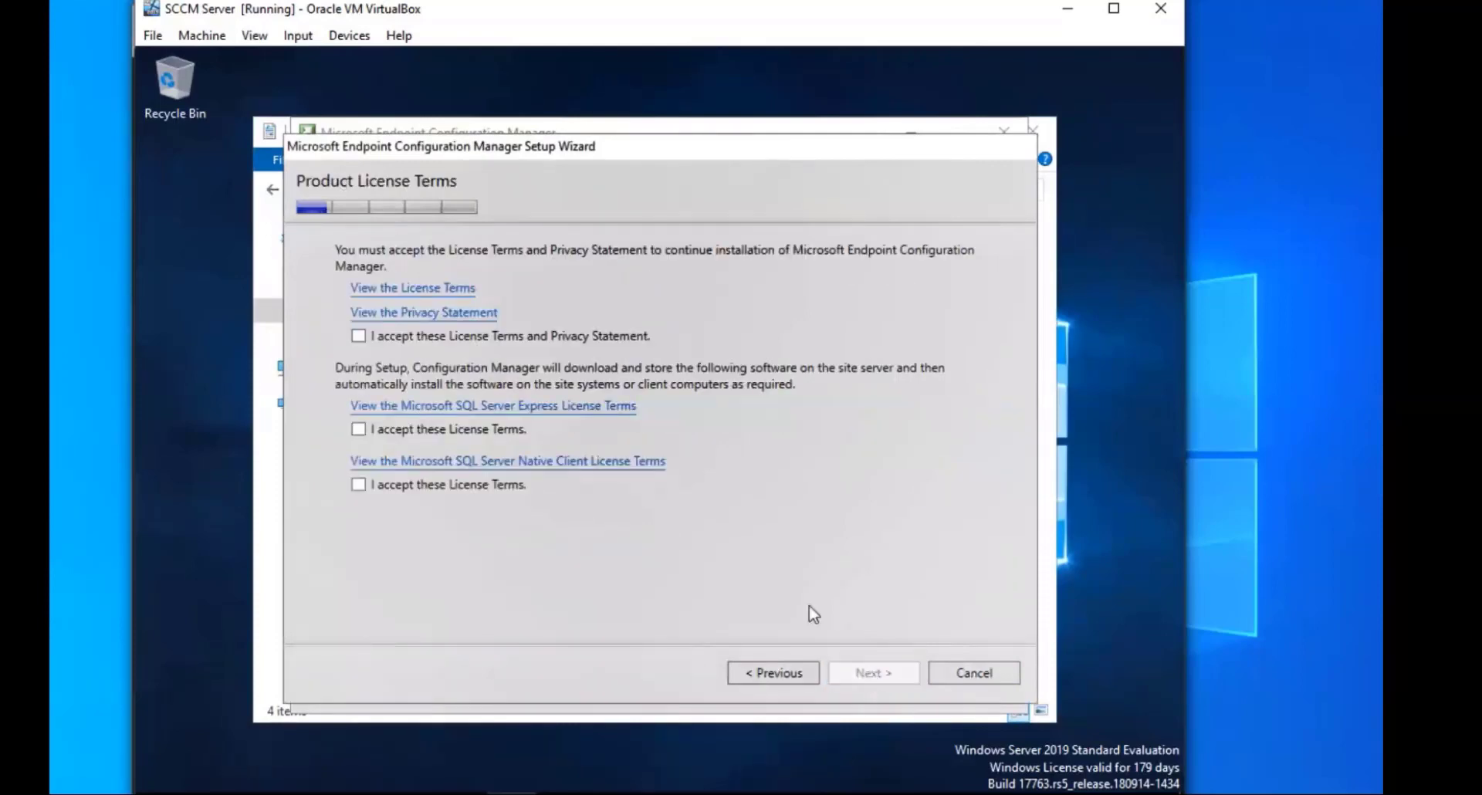
left_click(358, 337)
left_click(359, 485)
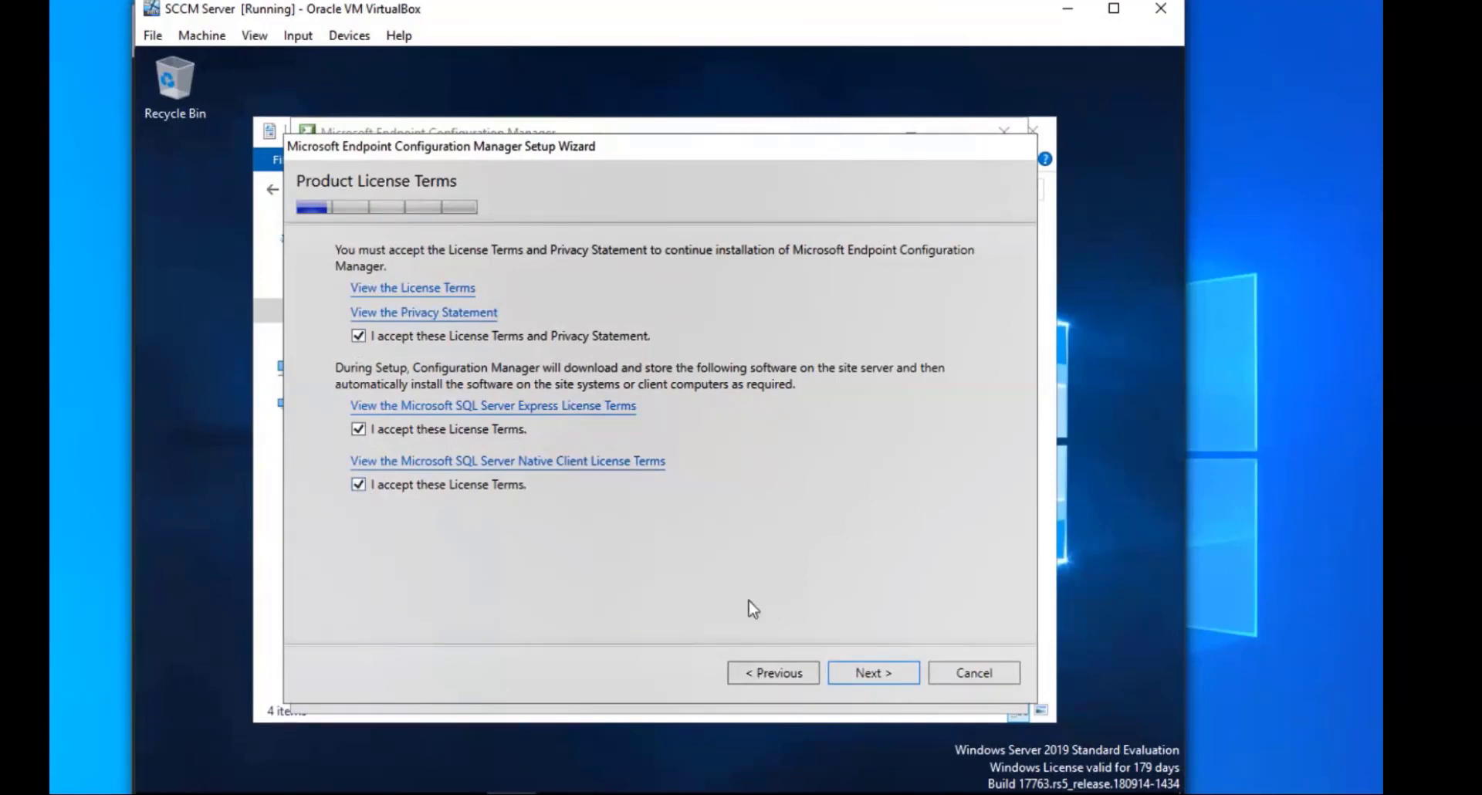
left_click(883, 673)
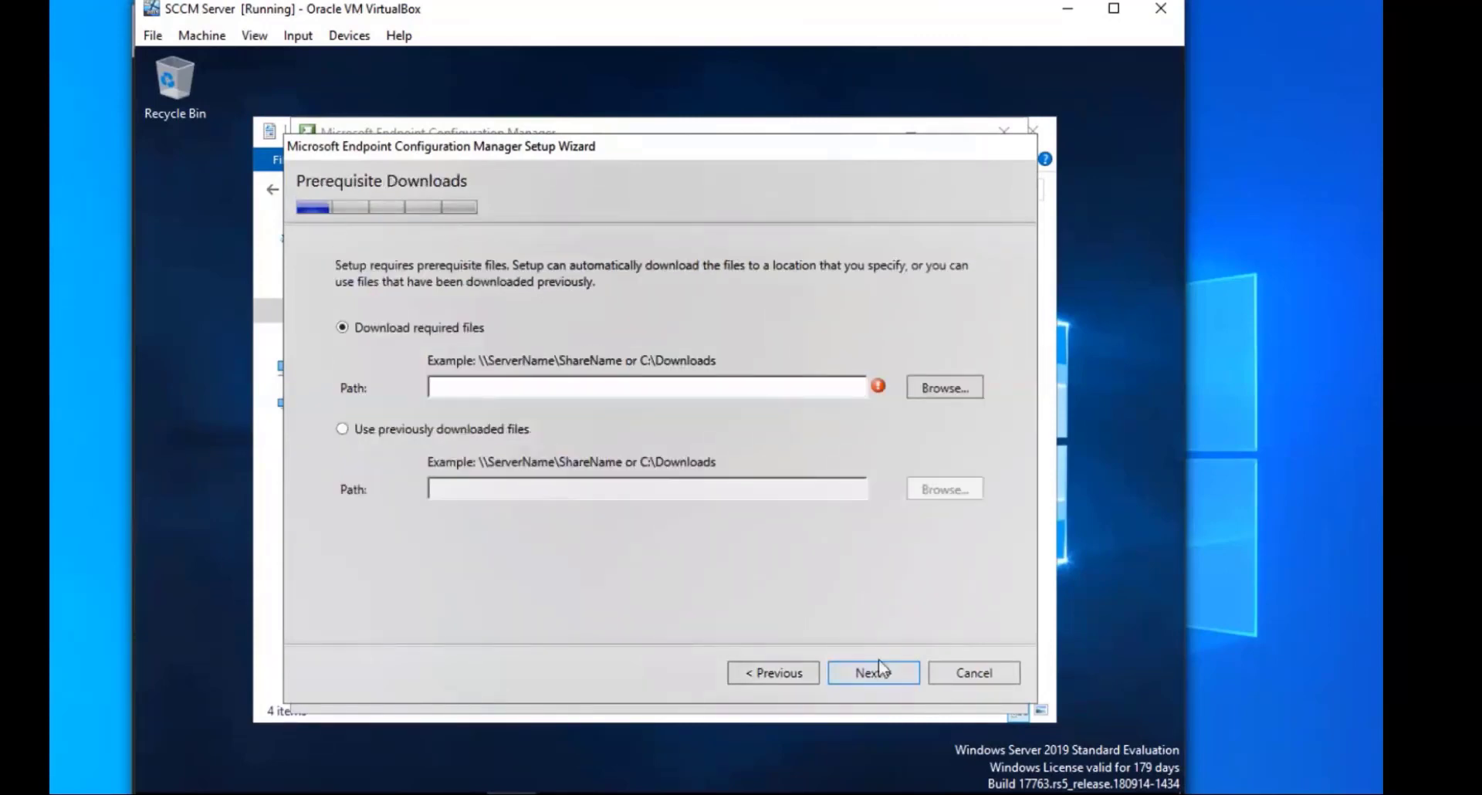
- Use the previously downloaded prerequisites from Documents\MECM Prerequisites and continue
left_click(381, 430)
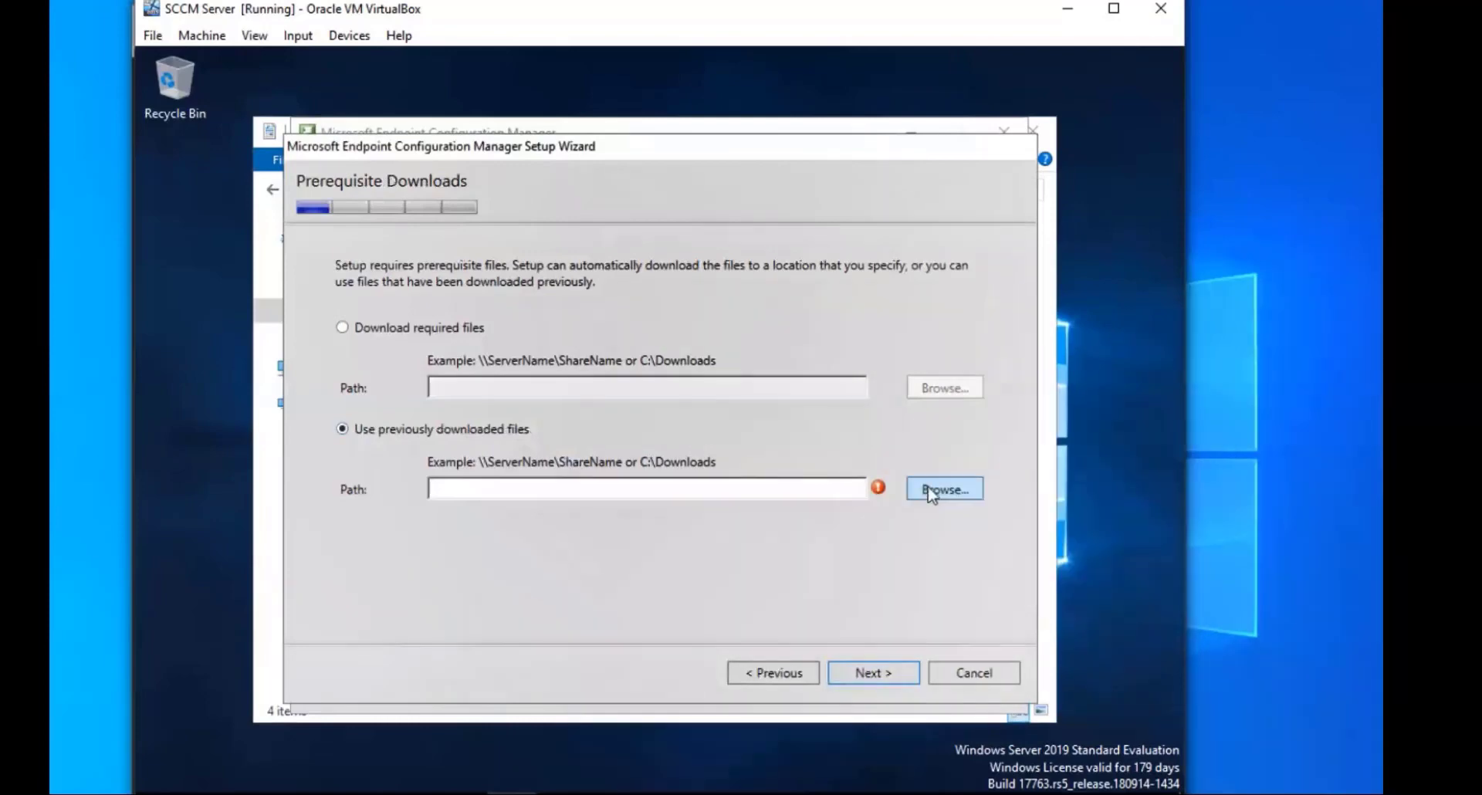
left_click(934, 490)
left_click(609, 413)
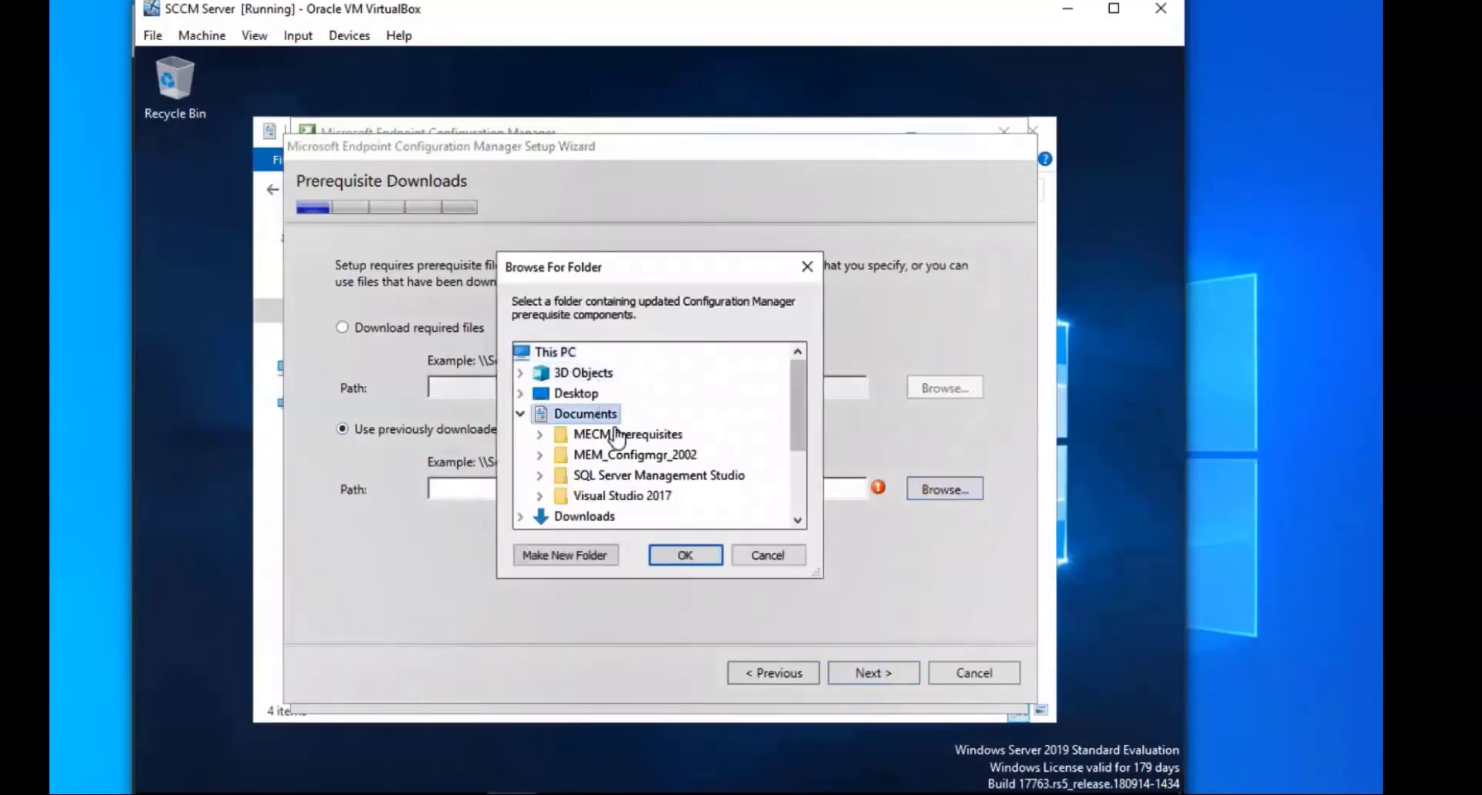
double_click(615, 435)
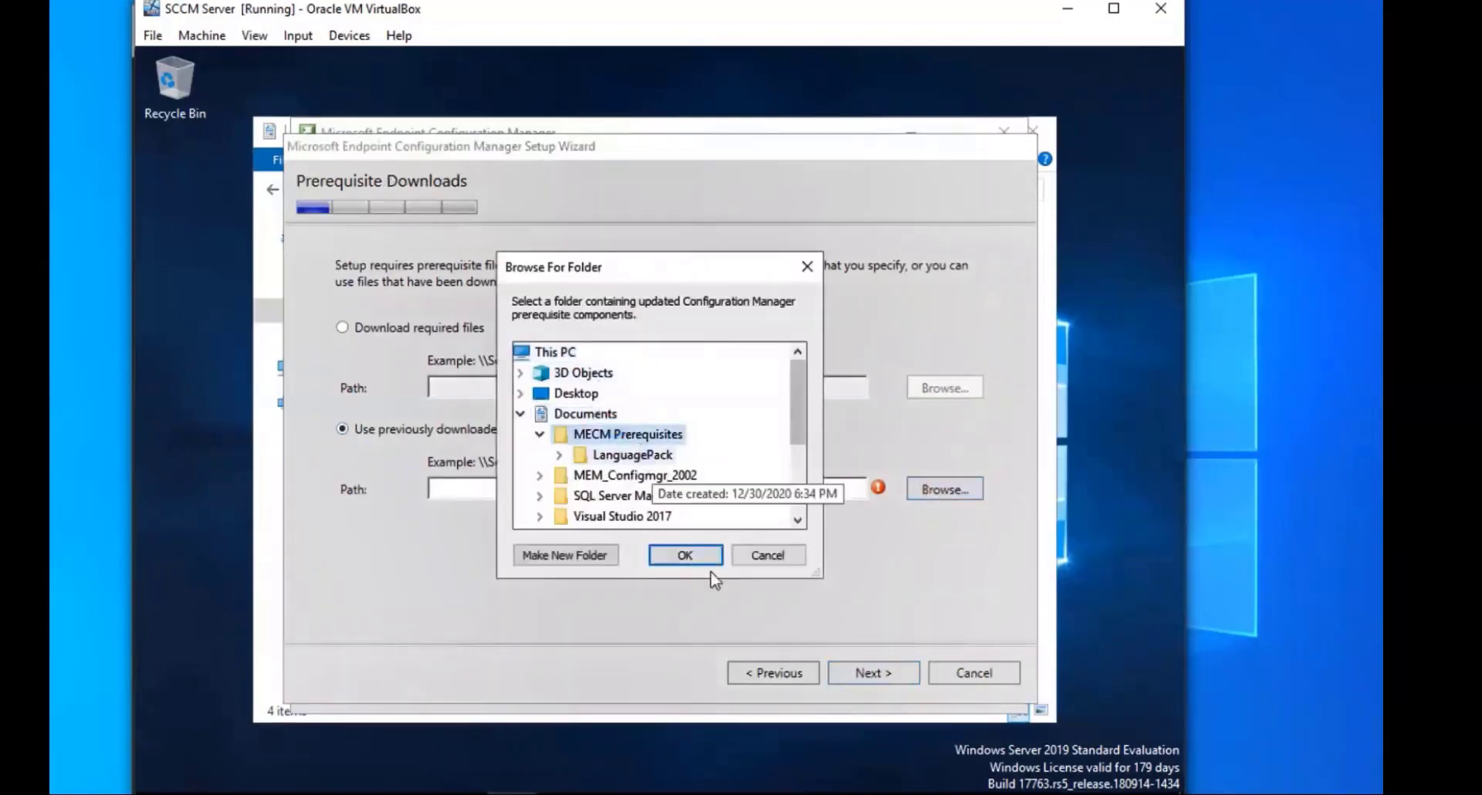
left_click(693, 556)
left_click(872, 675)
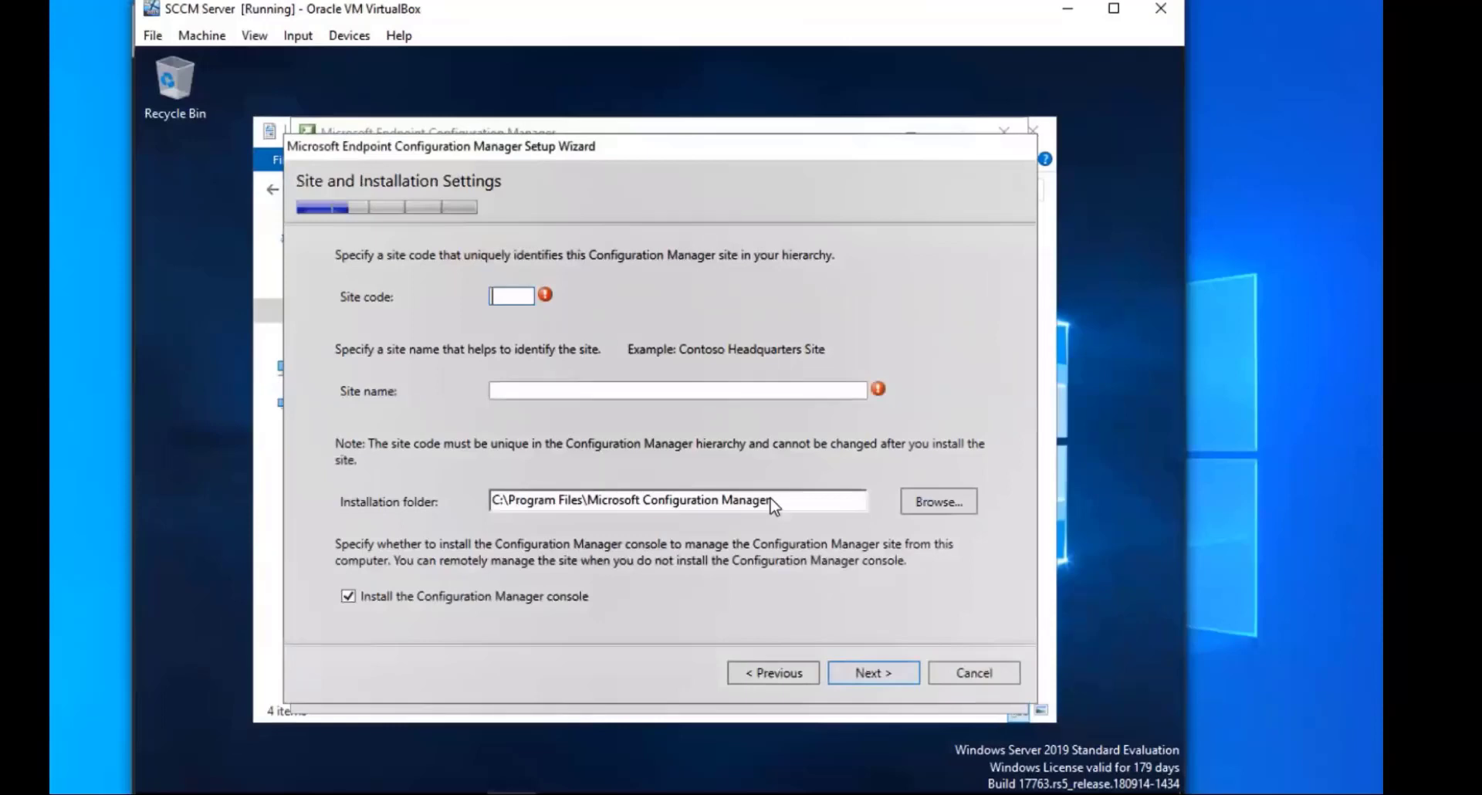
- Enter site code PLE and site name 'Pleon Headquarters Site', then continue
type("PLE")
key("Tab")
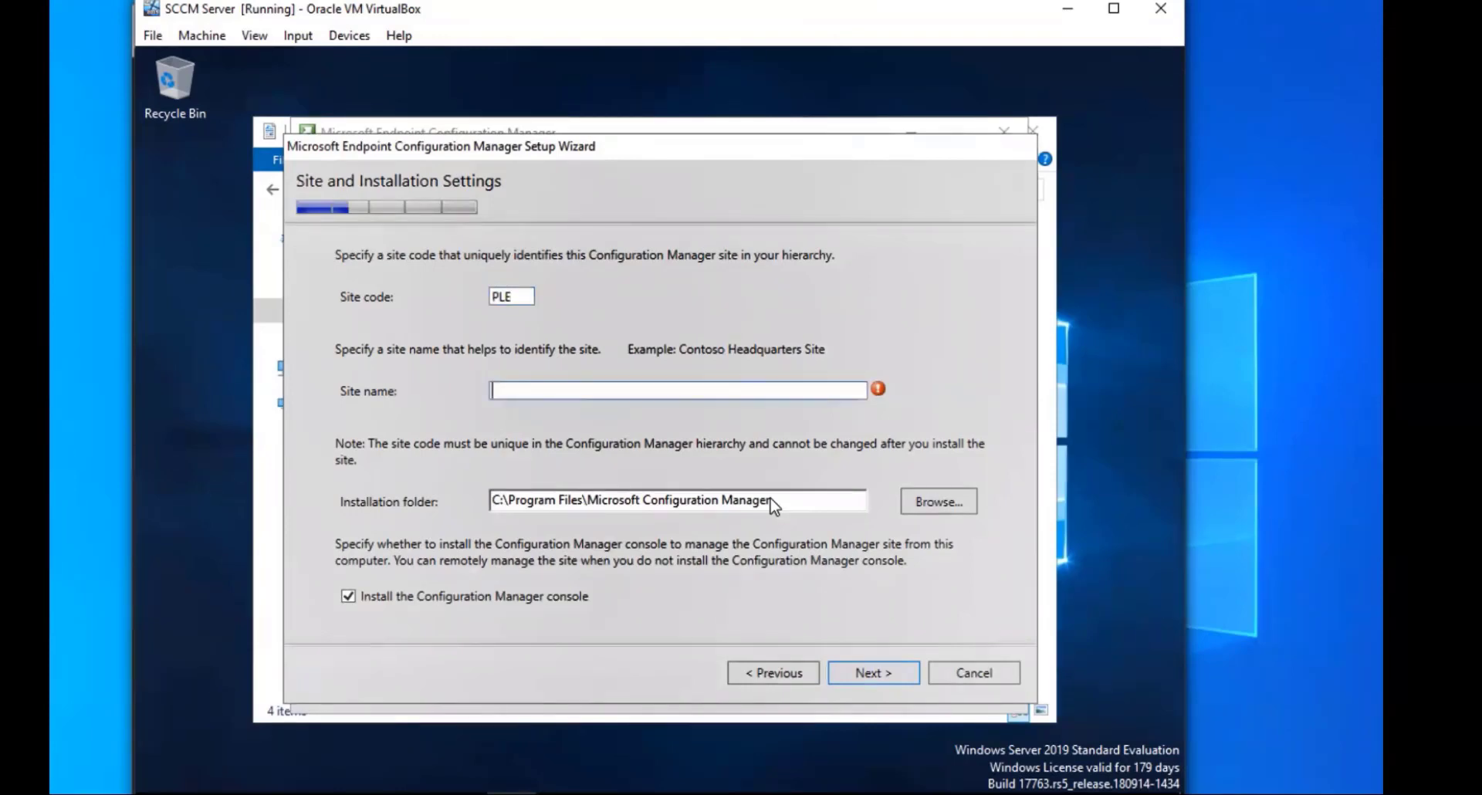
type("Pleon")
type("Headquarters Site")
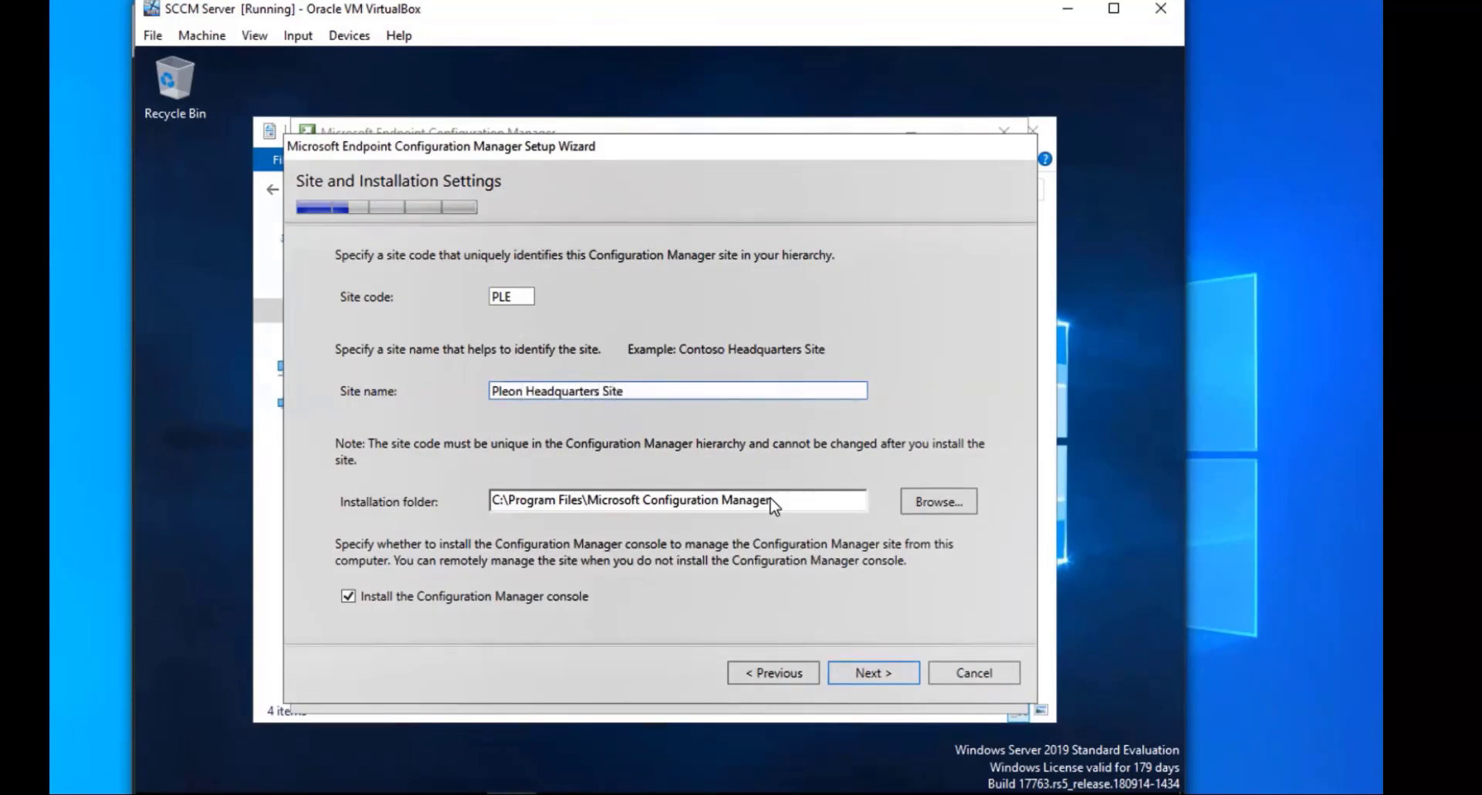
left_click(886, 676)
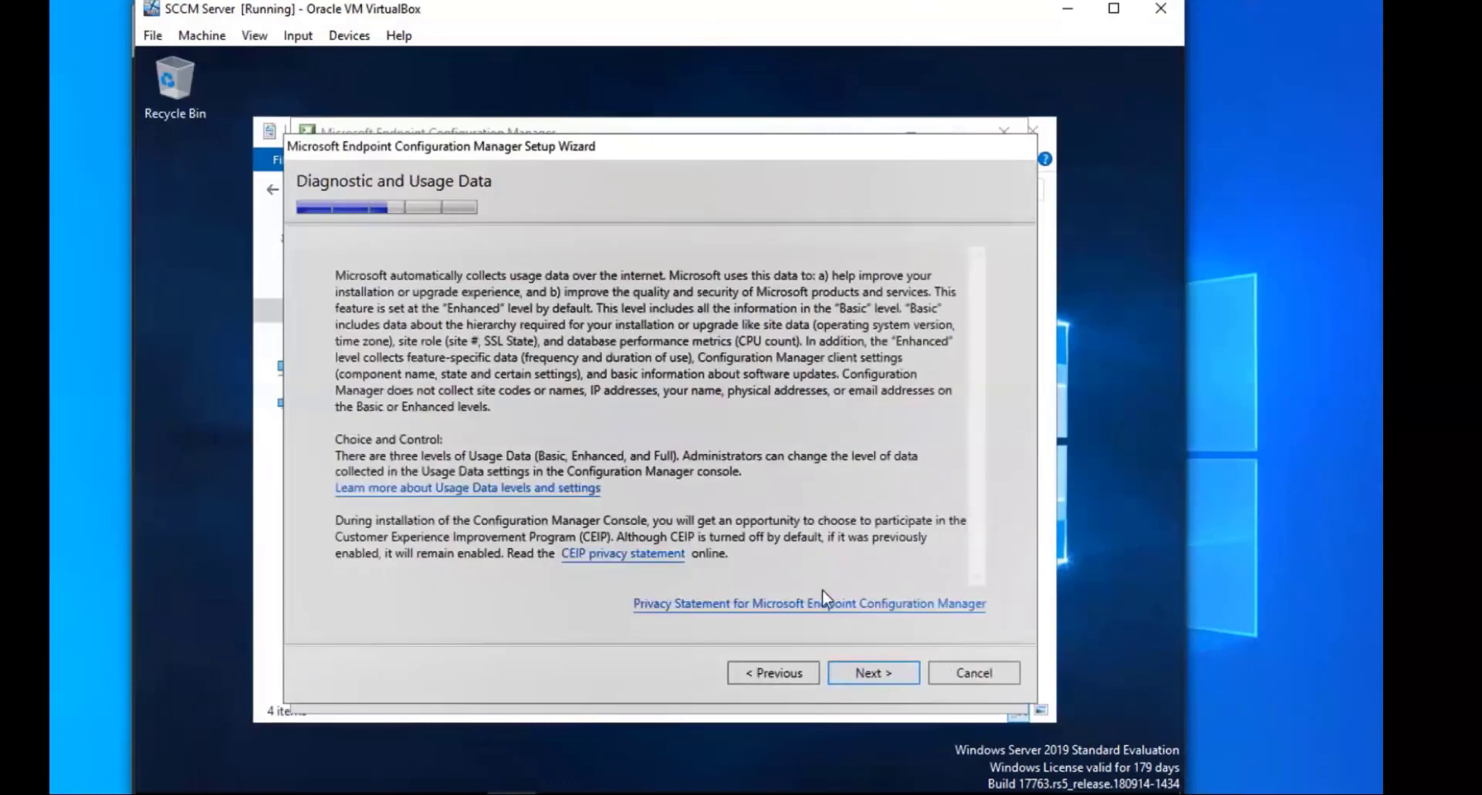
- Keep default usage-data and service connection point settings and start the prerequisite check
left_click(859, 675)
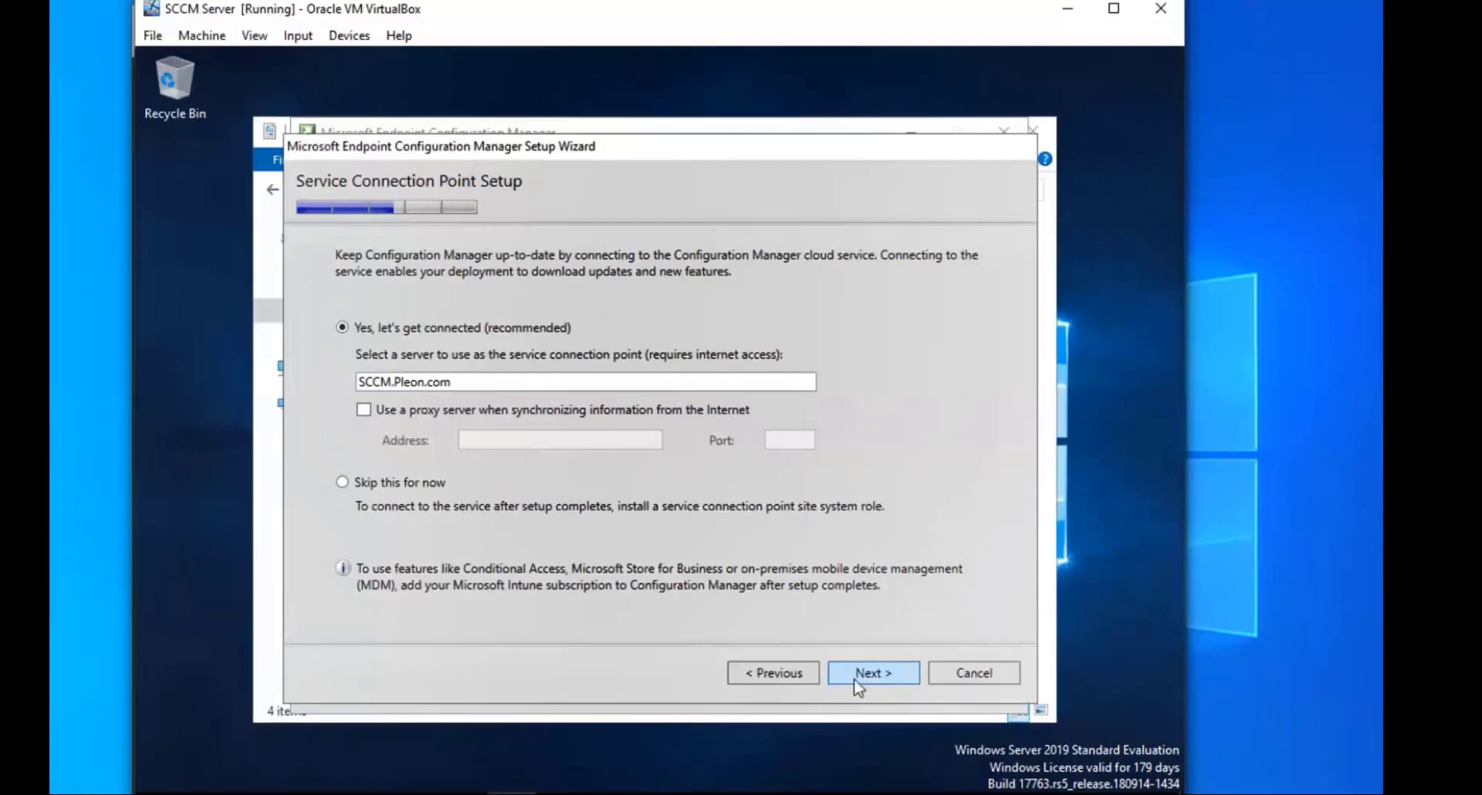
left_click(905, 670)
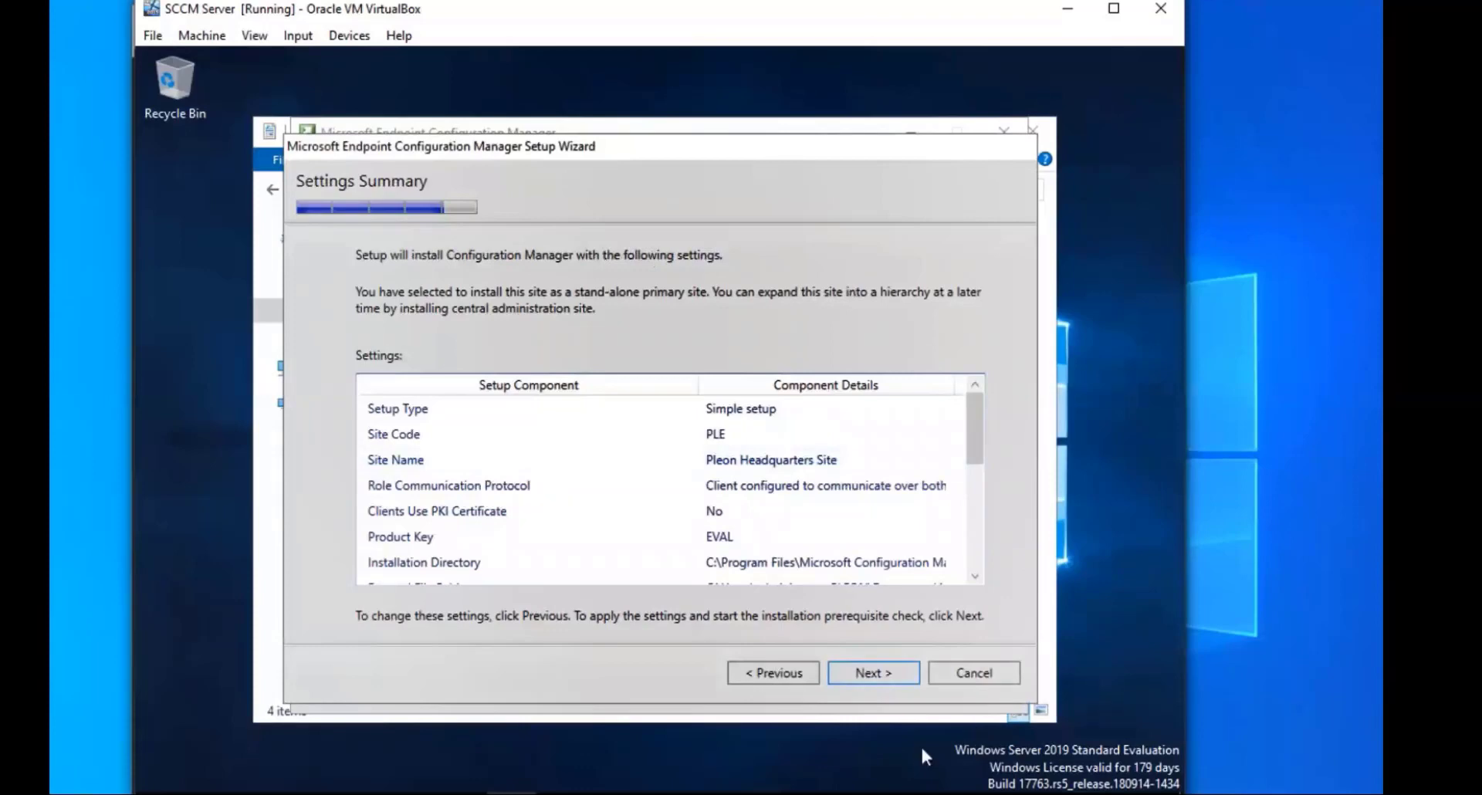
key("Return")
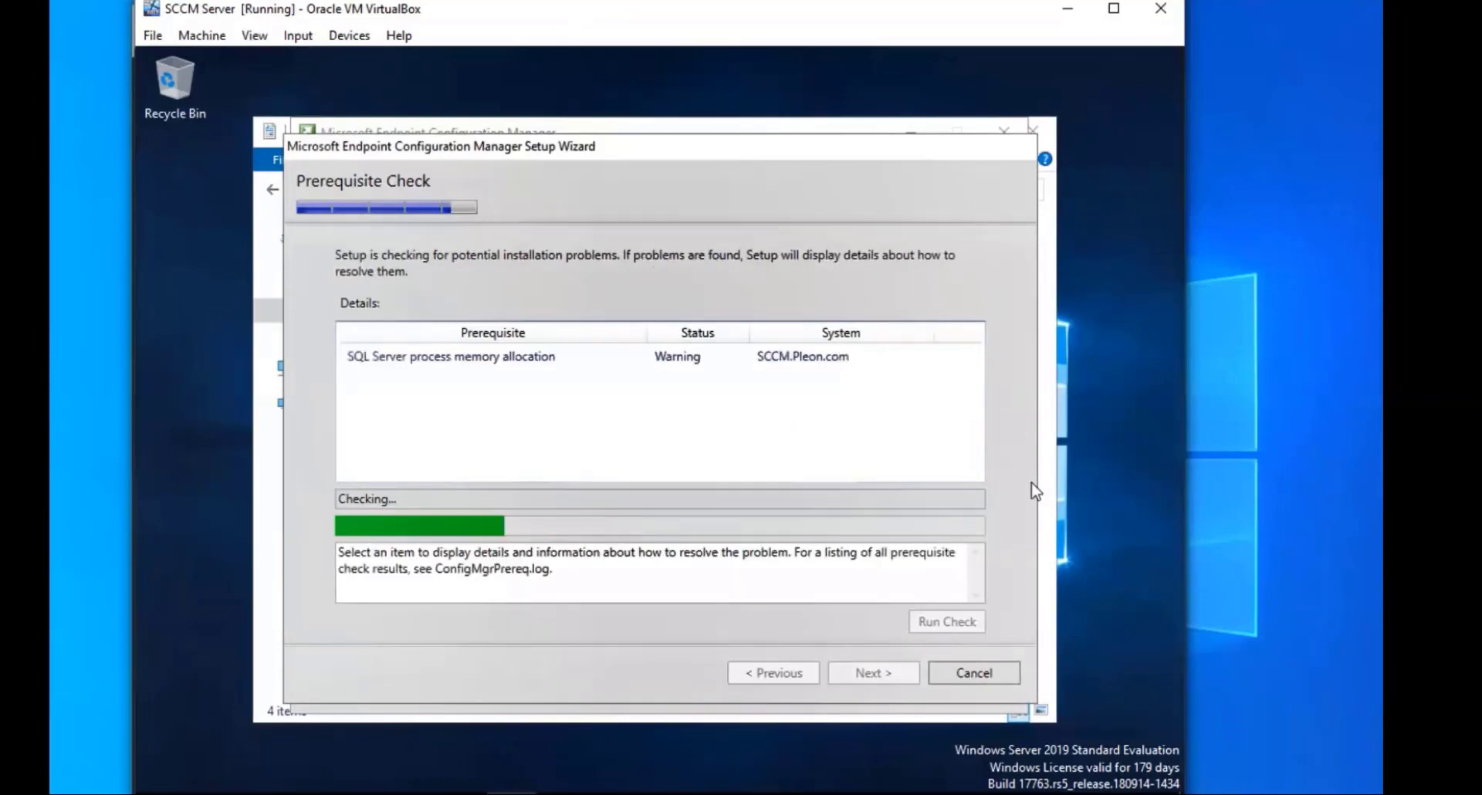
- Review the SQL Server memory allocation warning details, then begin installing Configuration Manager
left_click(509, 360)
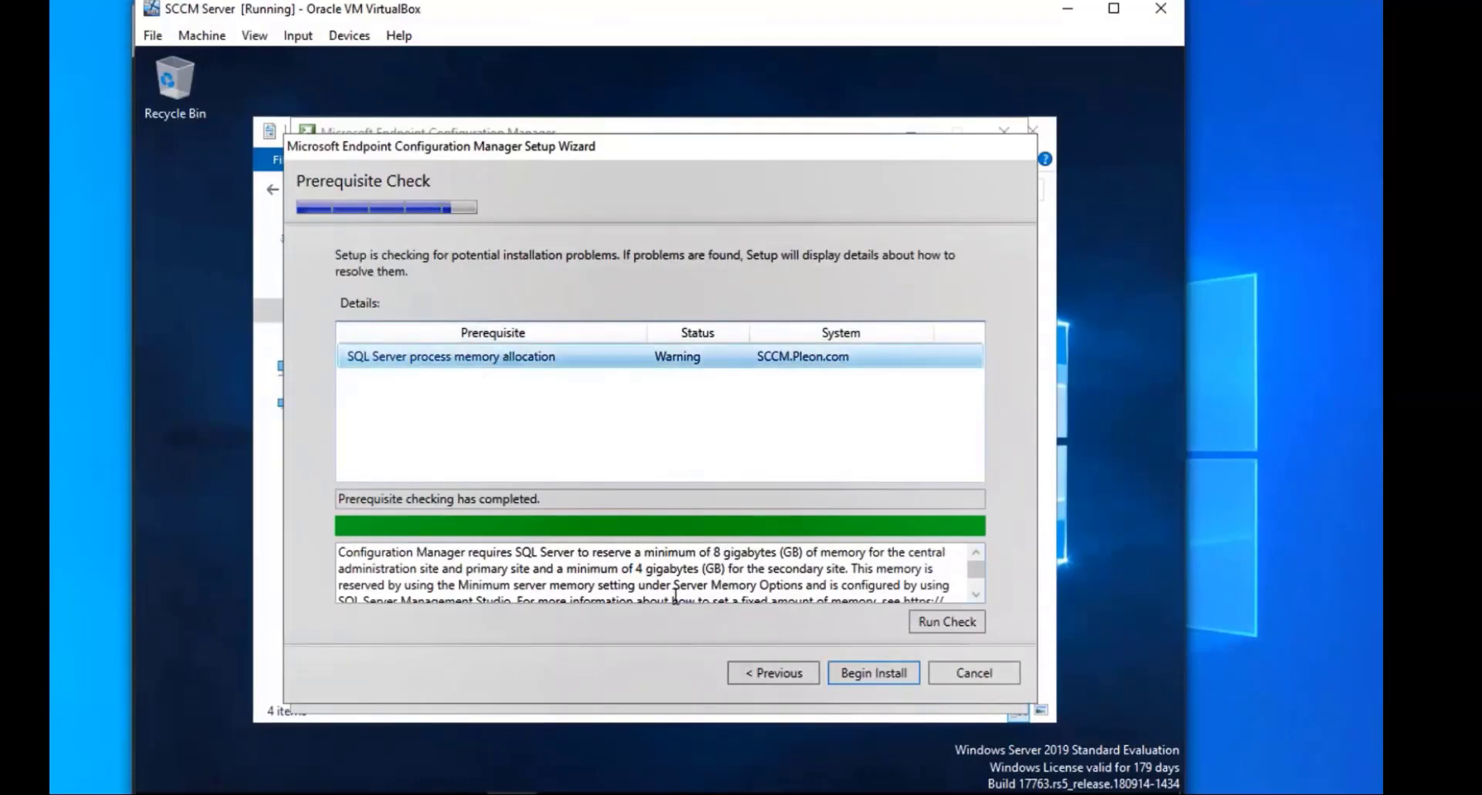
scroll(676, 591, "down", 1)
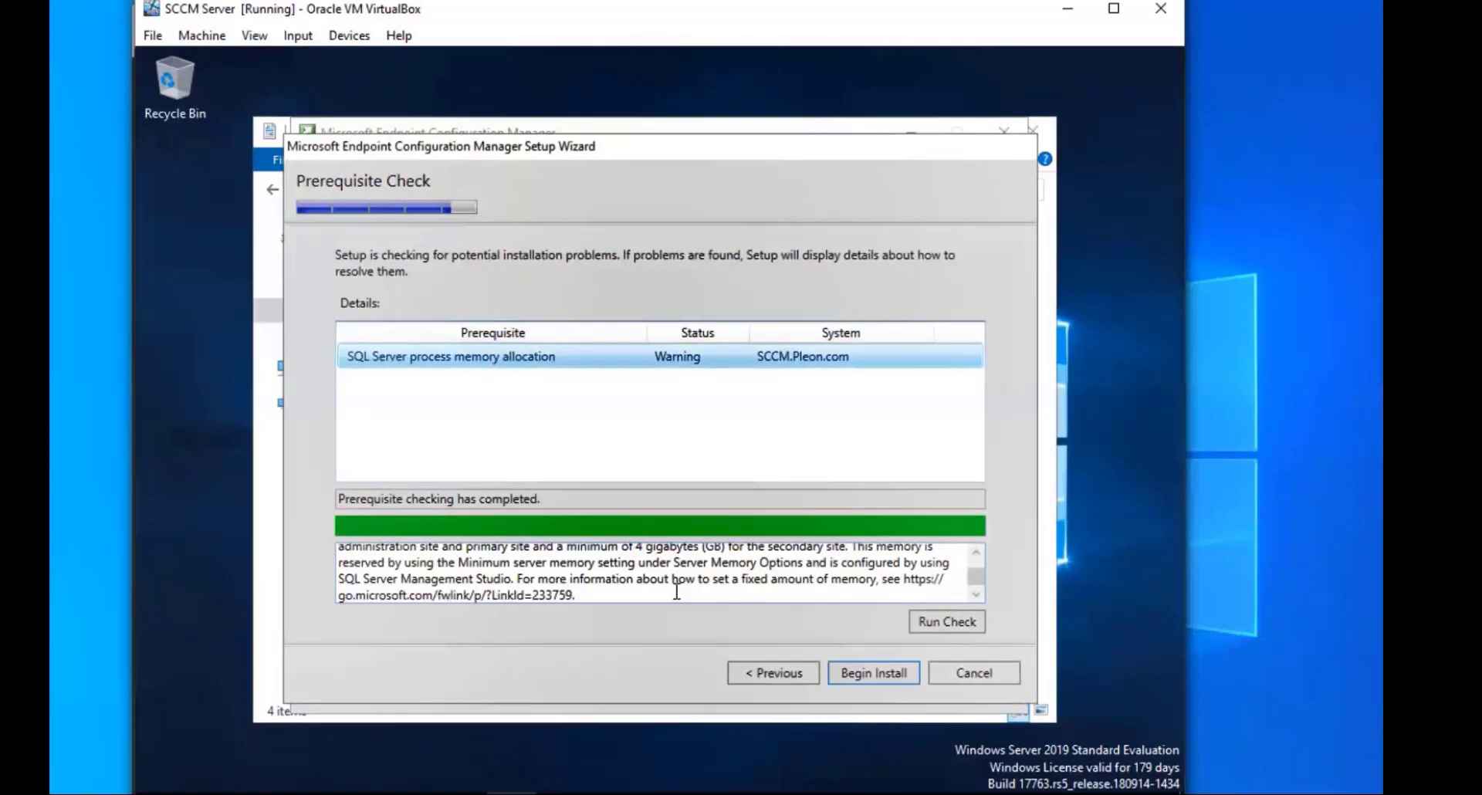
scroll(676, 591, "up", 1)
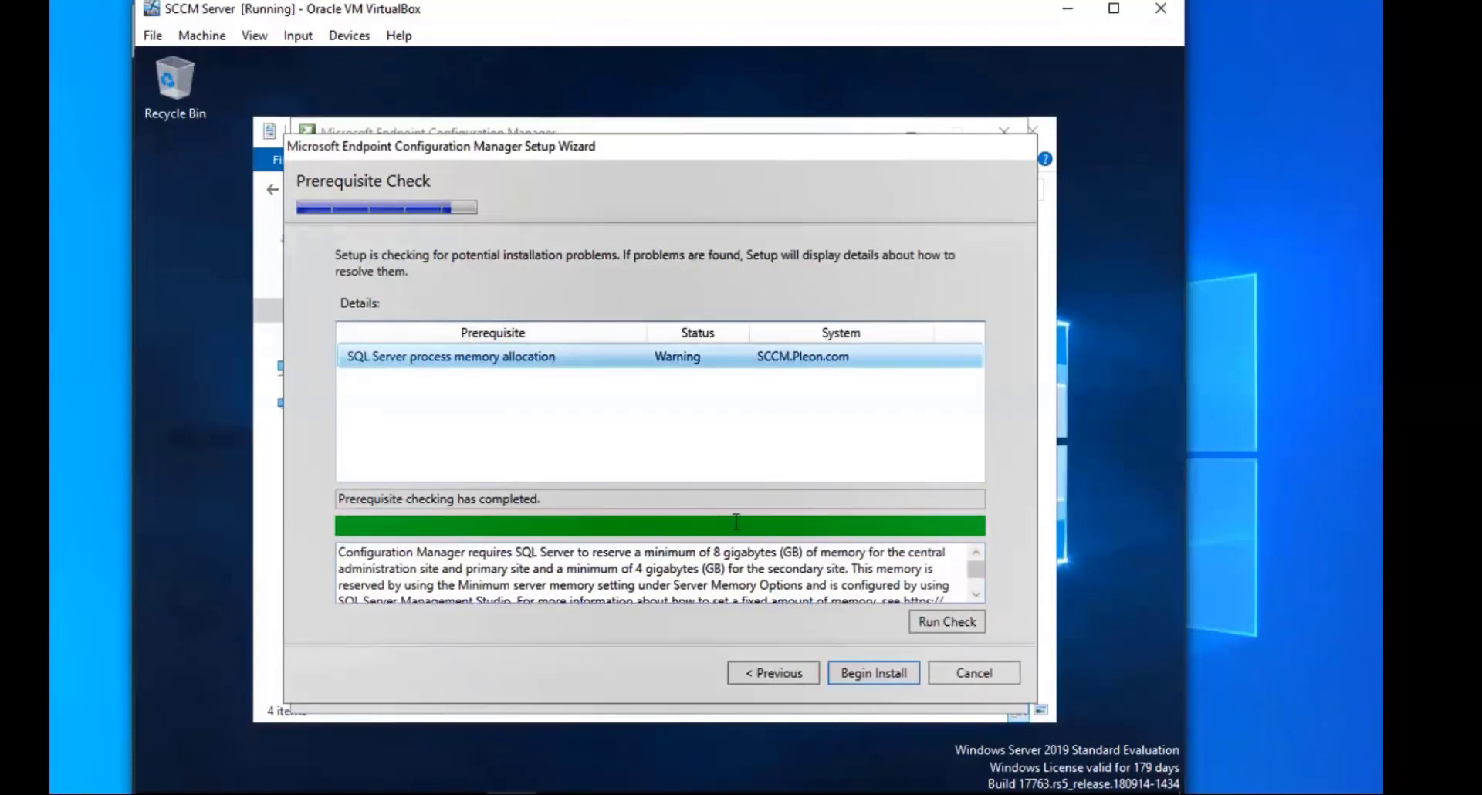
left_click(839, 674)
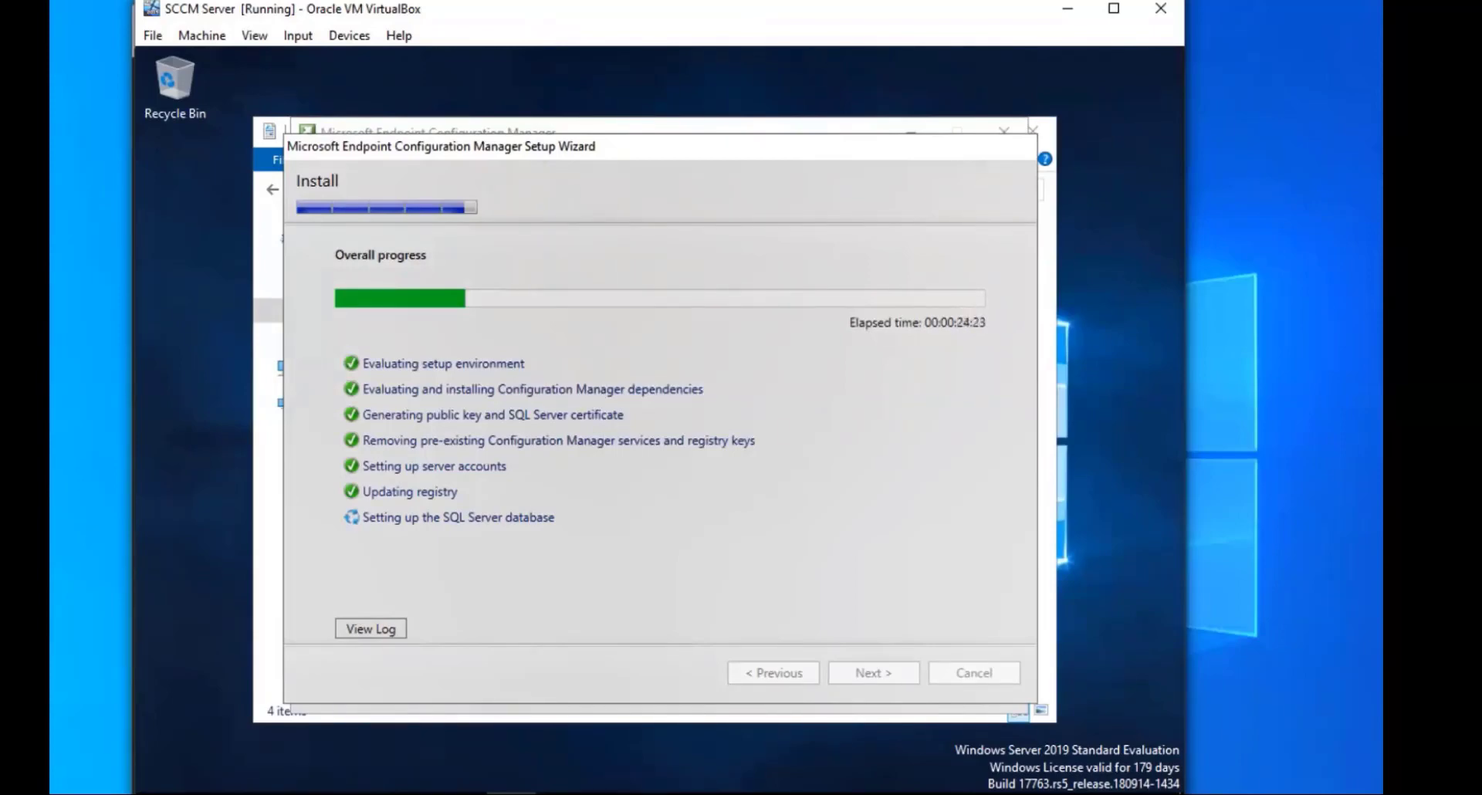
- Close the Setup Wizard once 'Core setup has completed' appears
left_click(694, 225)
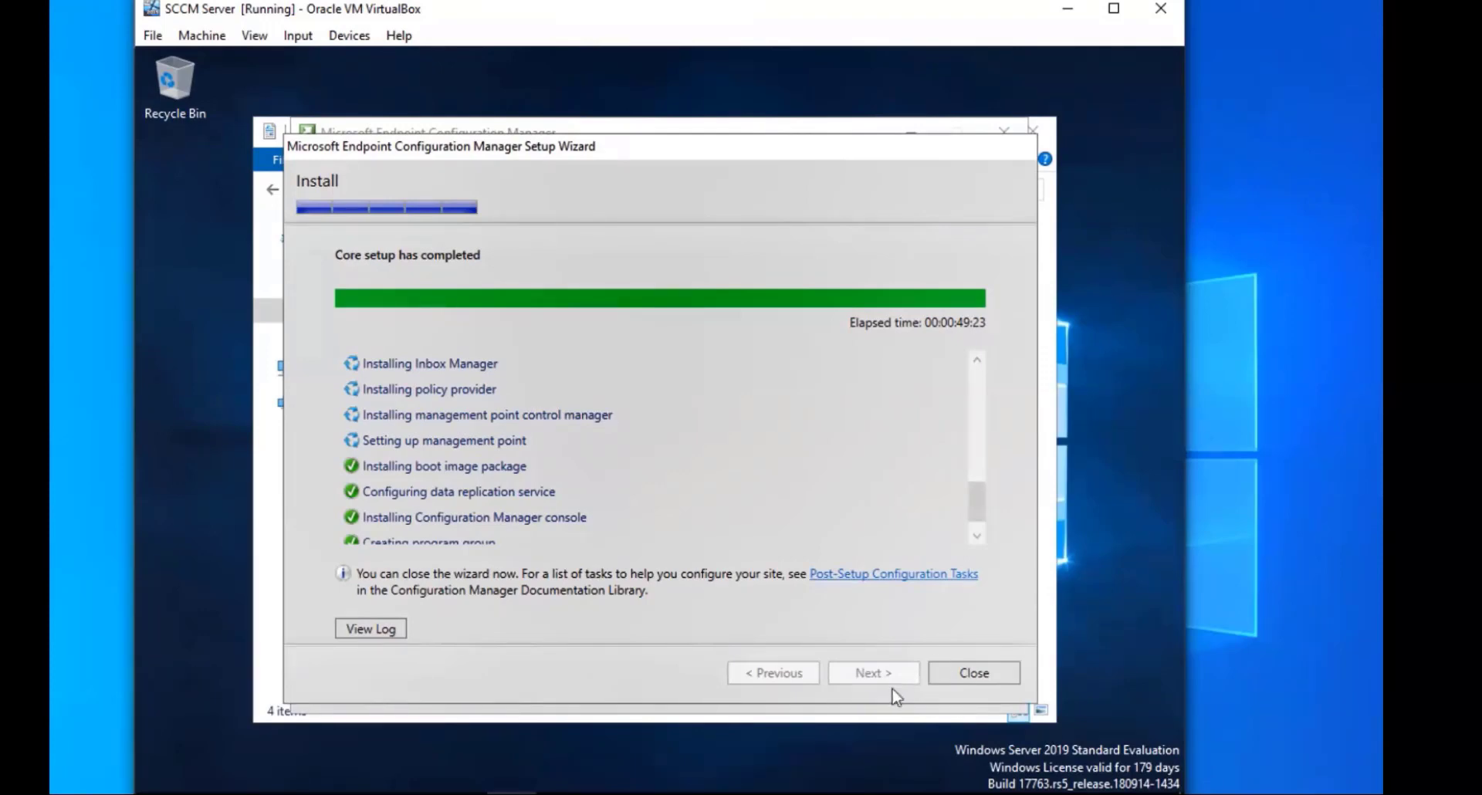
left_click(974, 673)
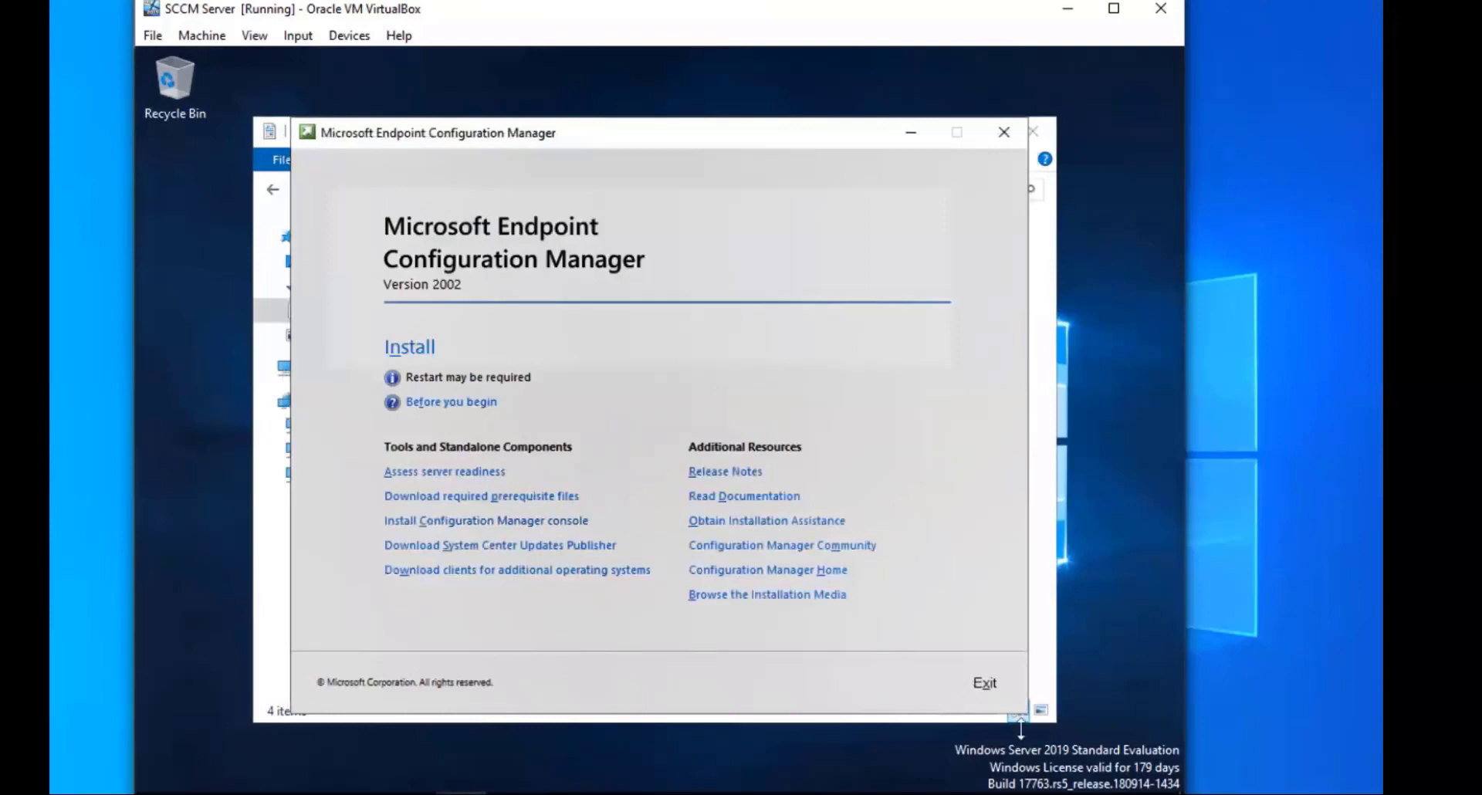
- Run MicrosoftDeploymentToolkit_x64.msi from the \\VBOXSVR\Installation_files share
left_click(988, 684)
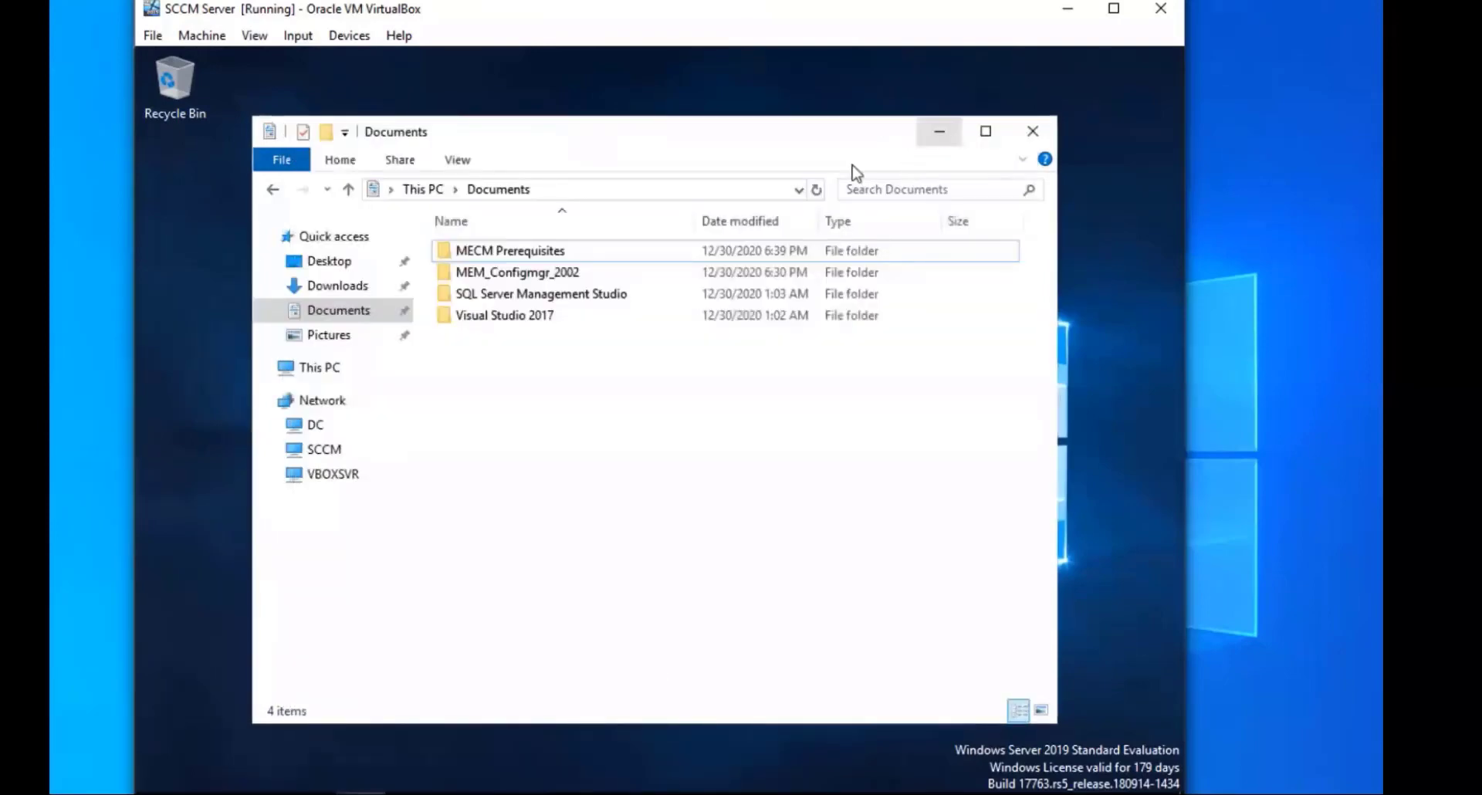
left_click(353, 494)
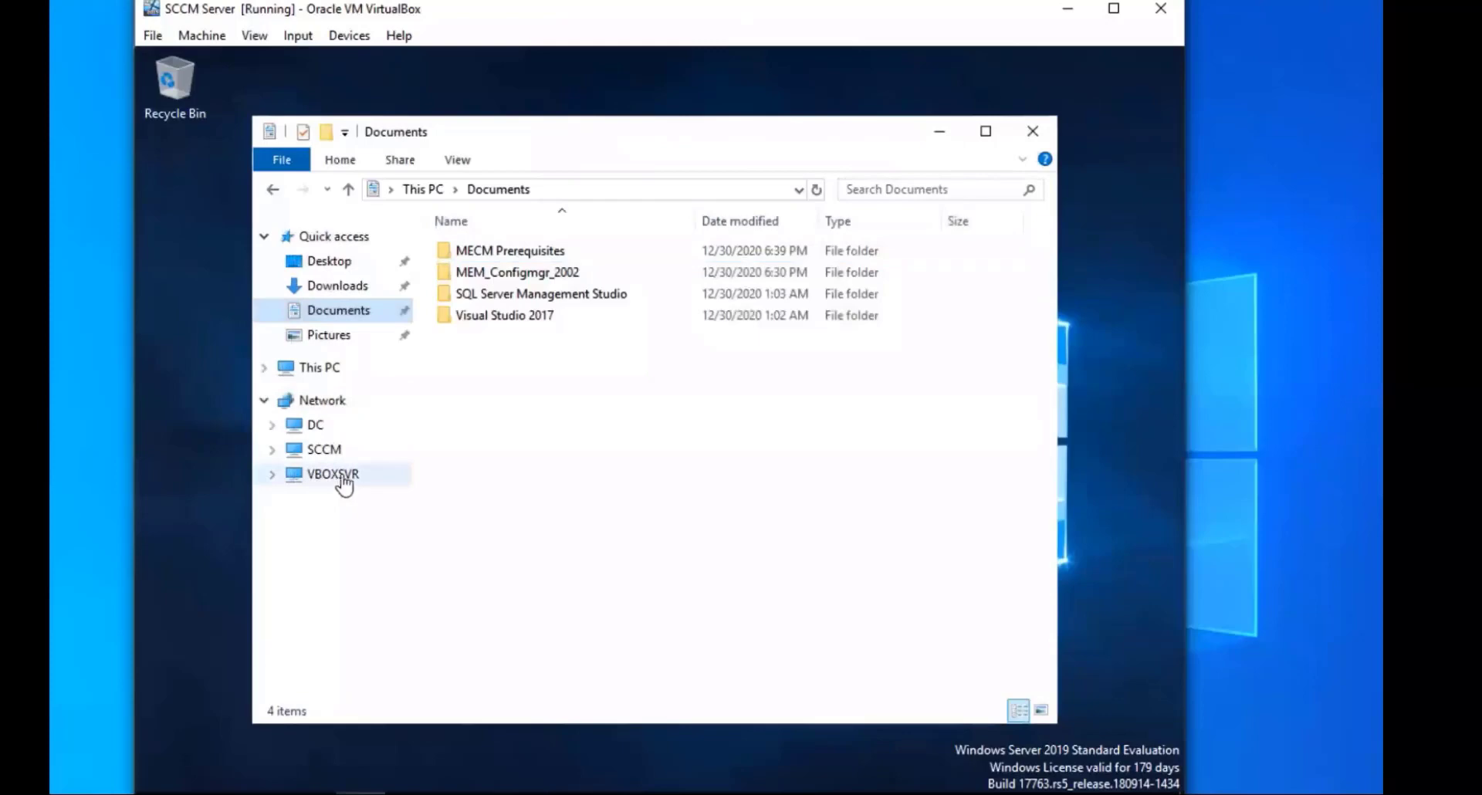
left_click(345, 483)
double_click(504, 229)
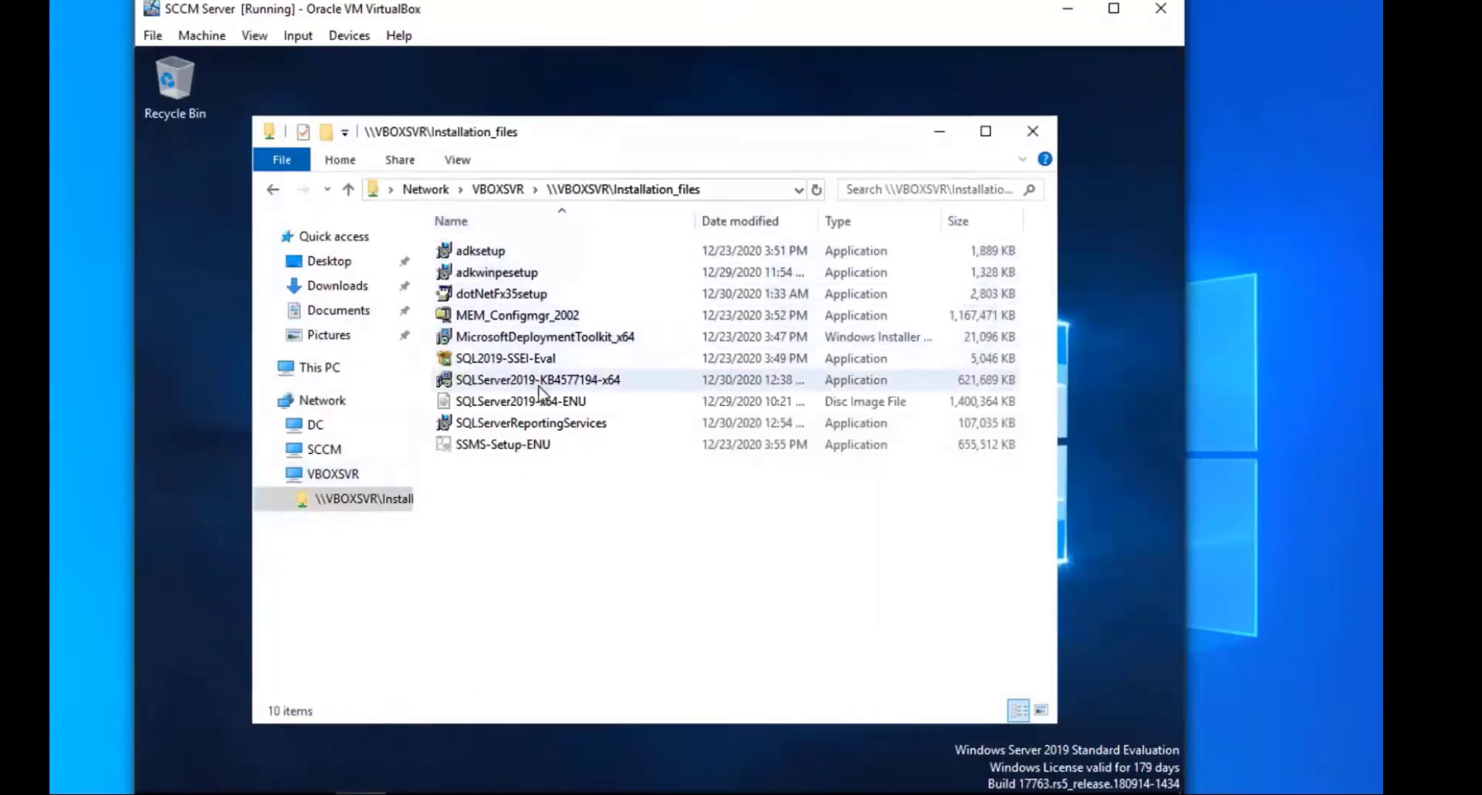
left_click(578, 341)
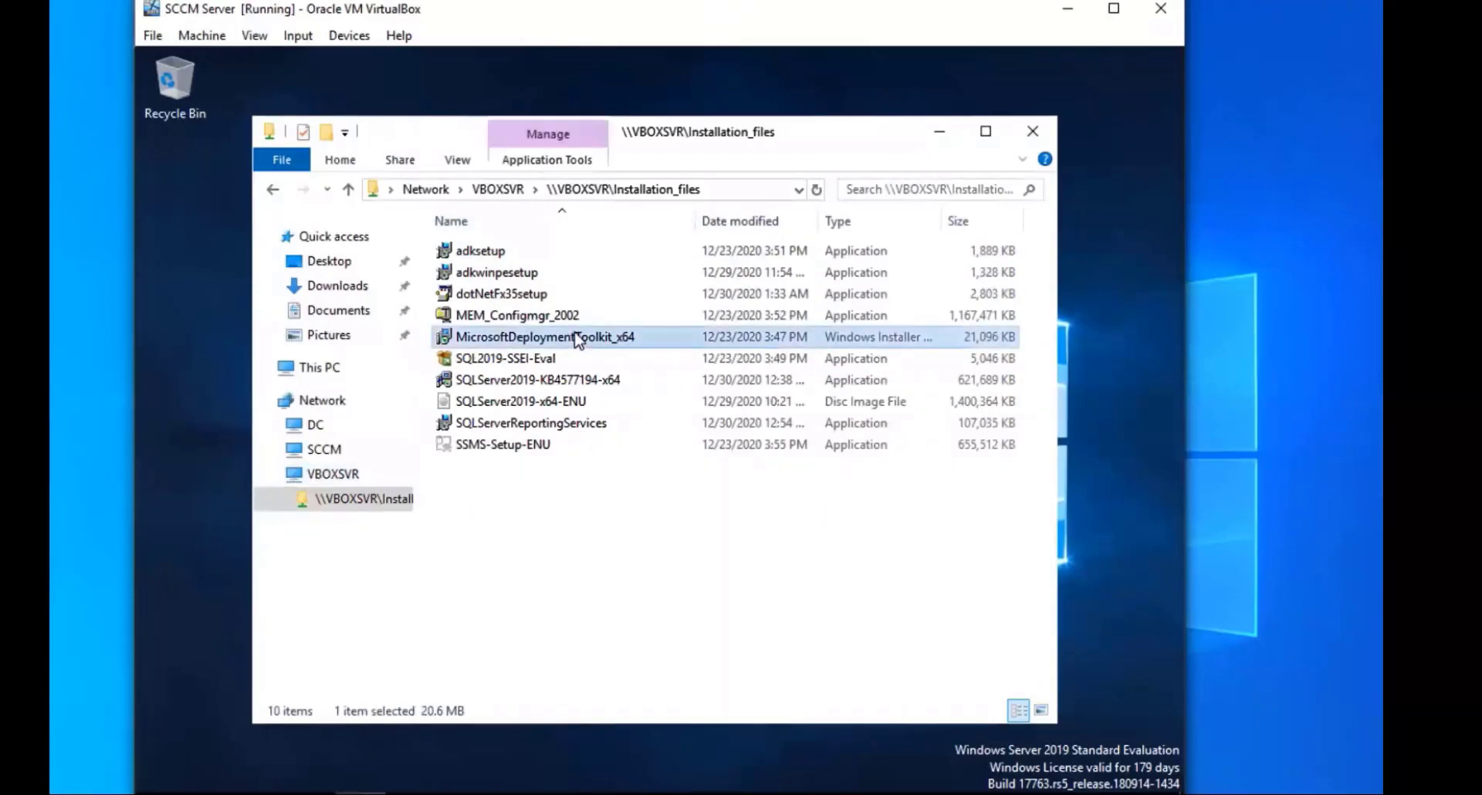
double_click(576, 337)
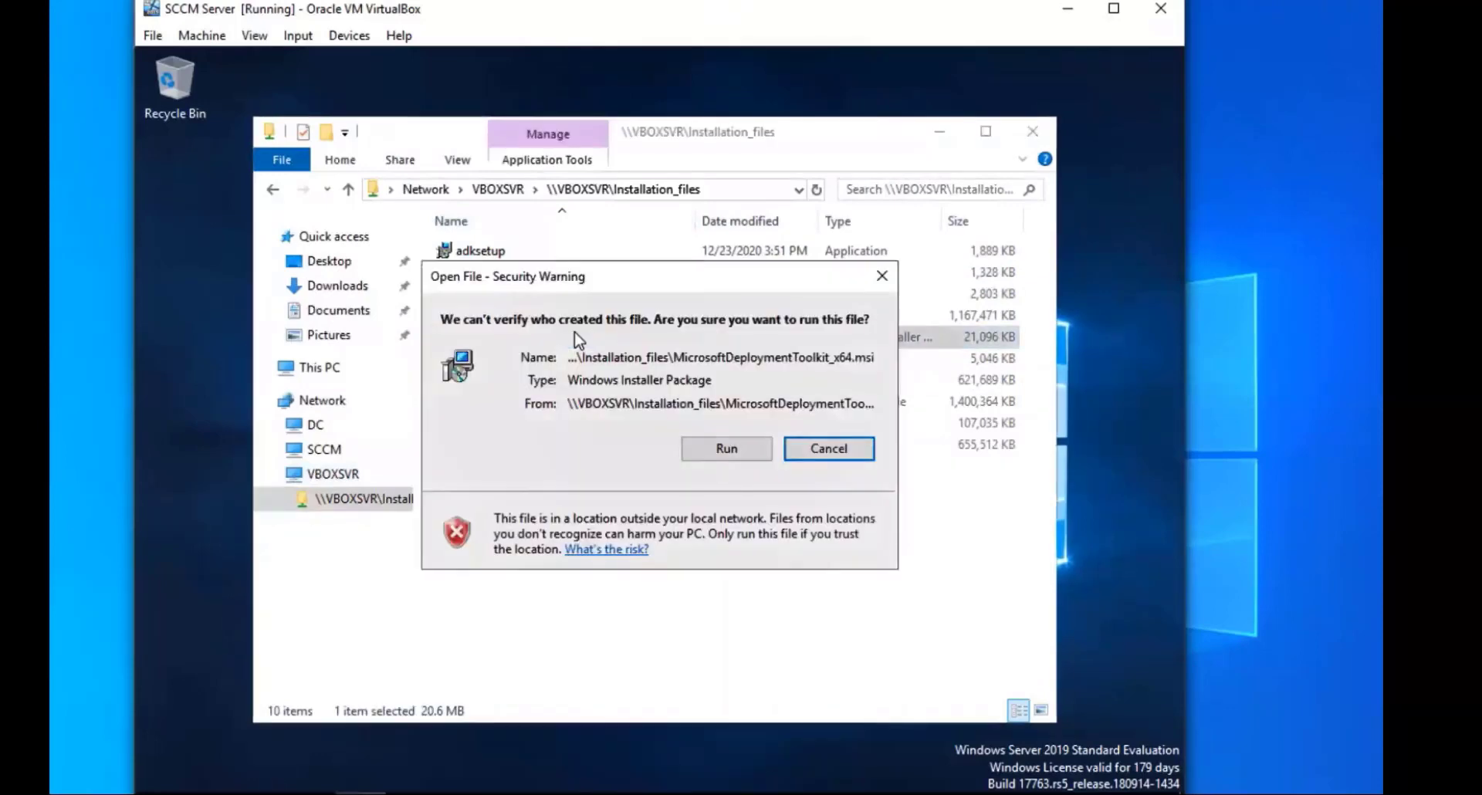
left_click(727, 450)
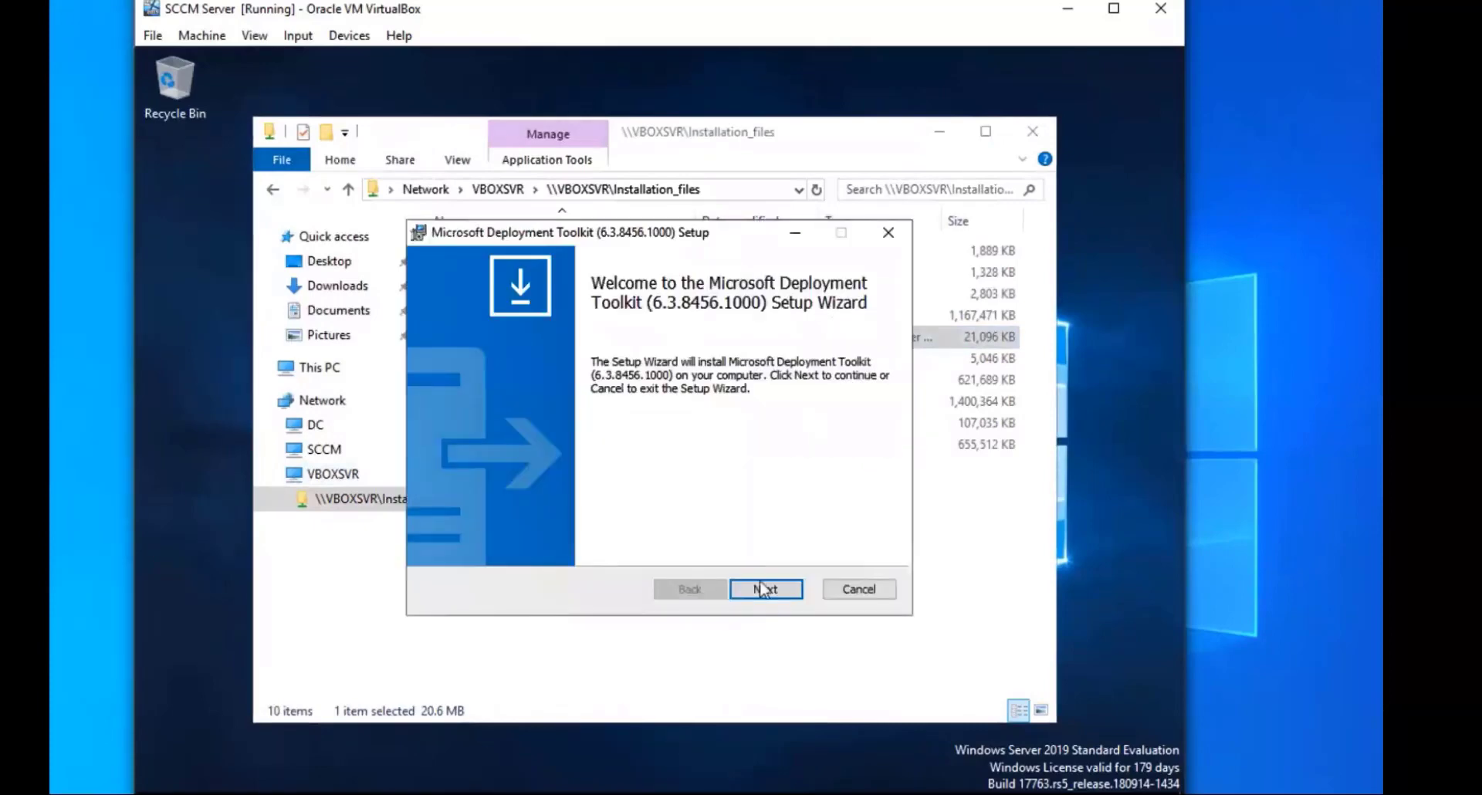
- Install the toolkit with the license accepted, default features and CEIP declined
left_click(768, 588)
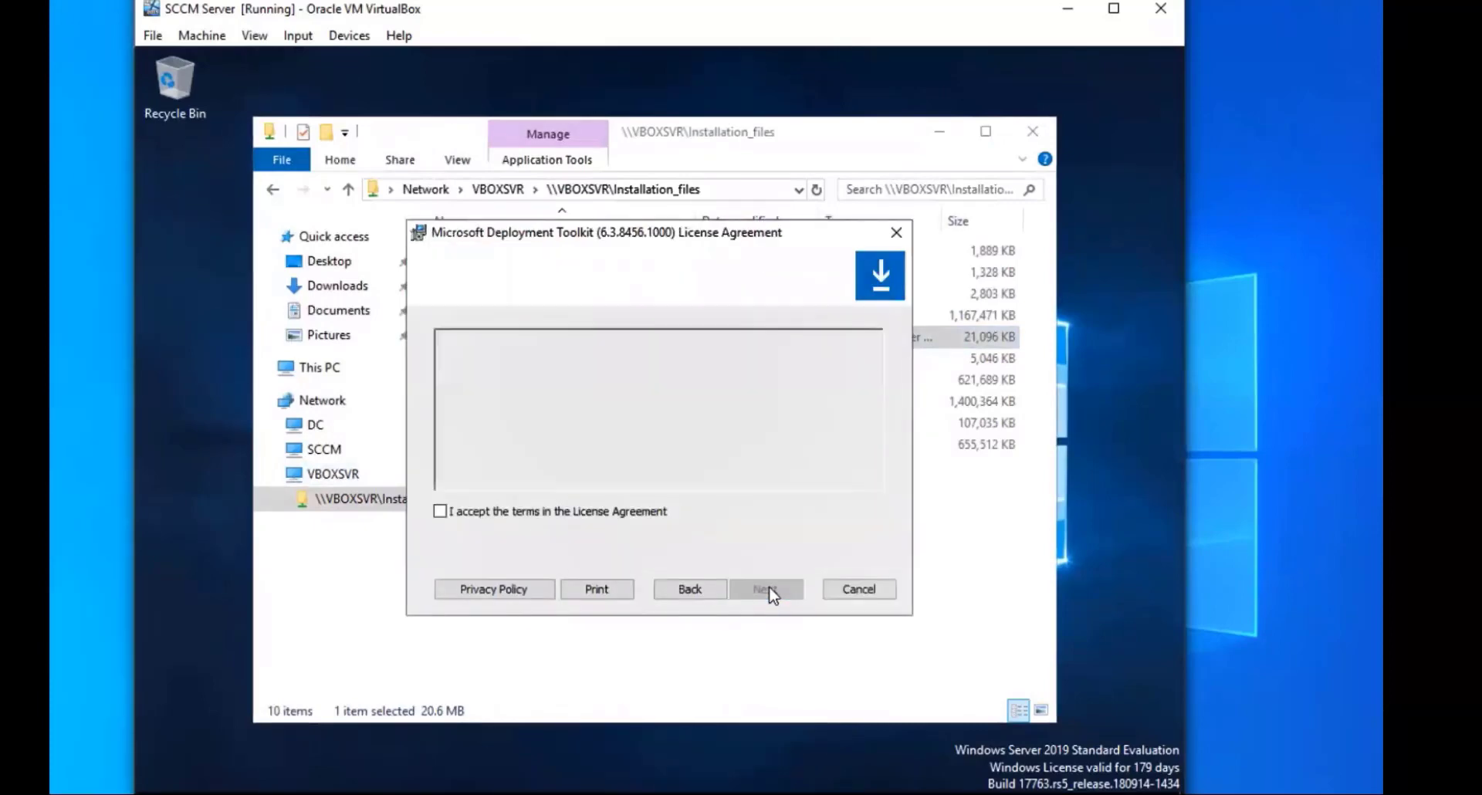
left_click(494, 513)
left_click(767, 590)
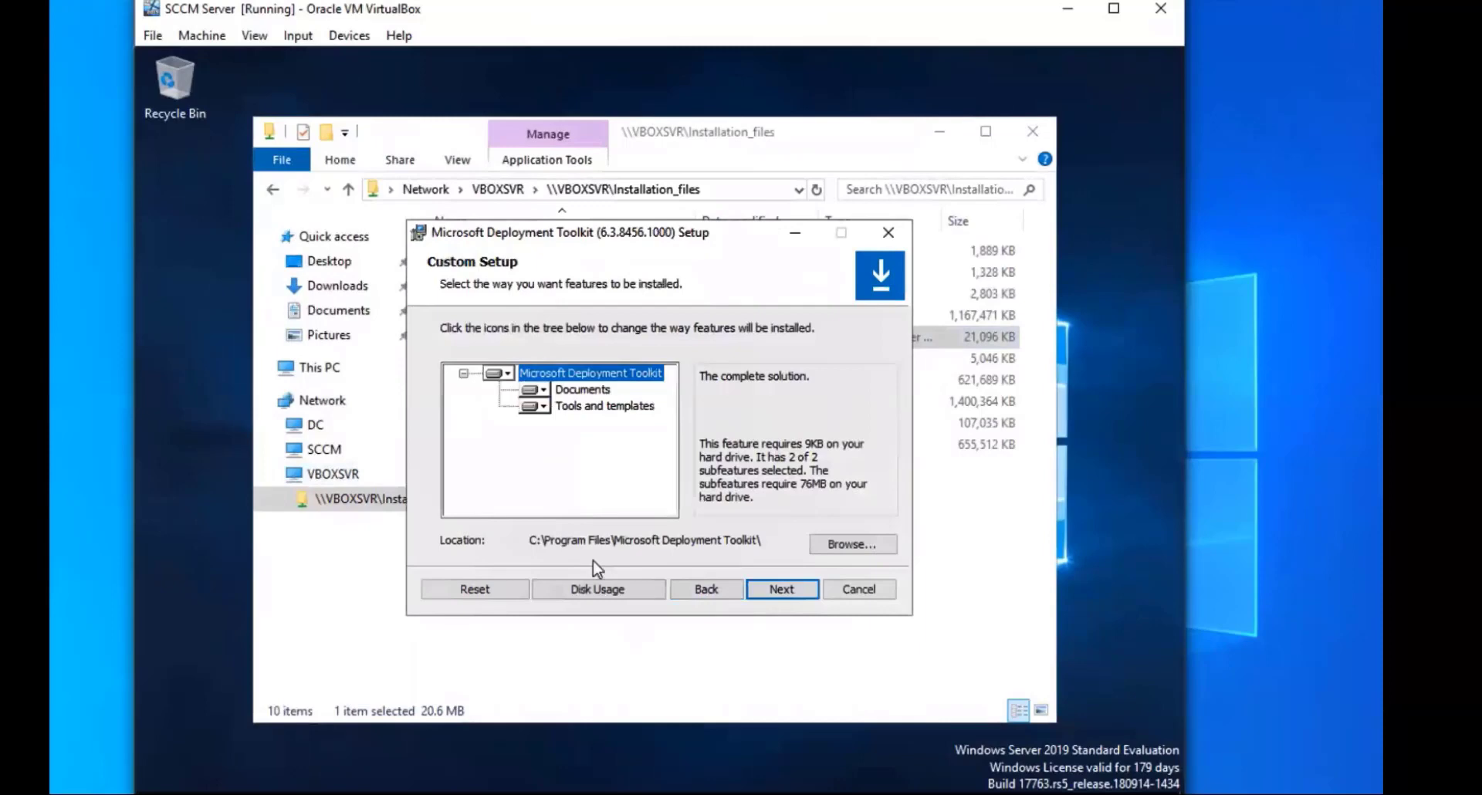
left_click(783, 590)
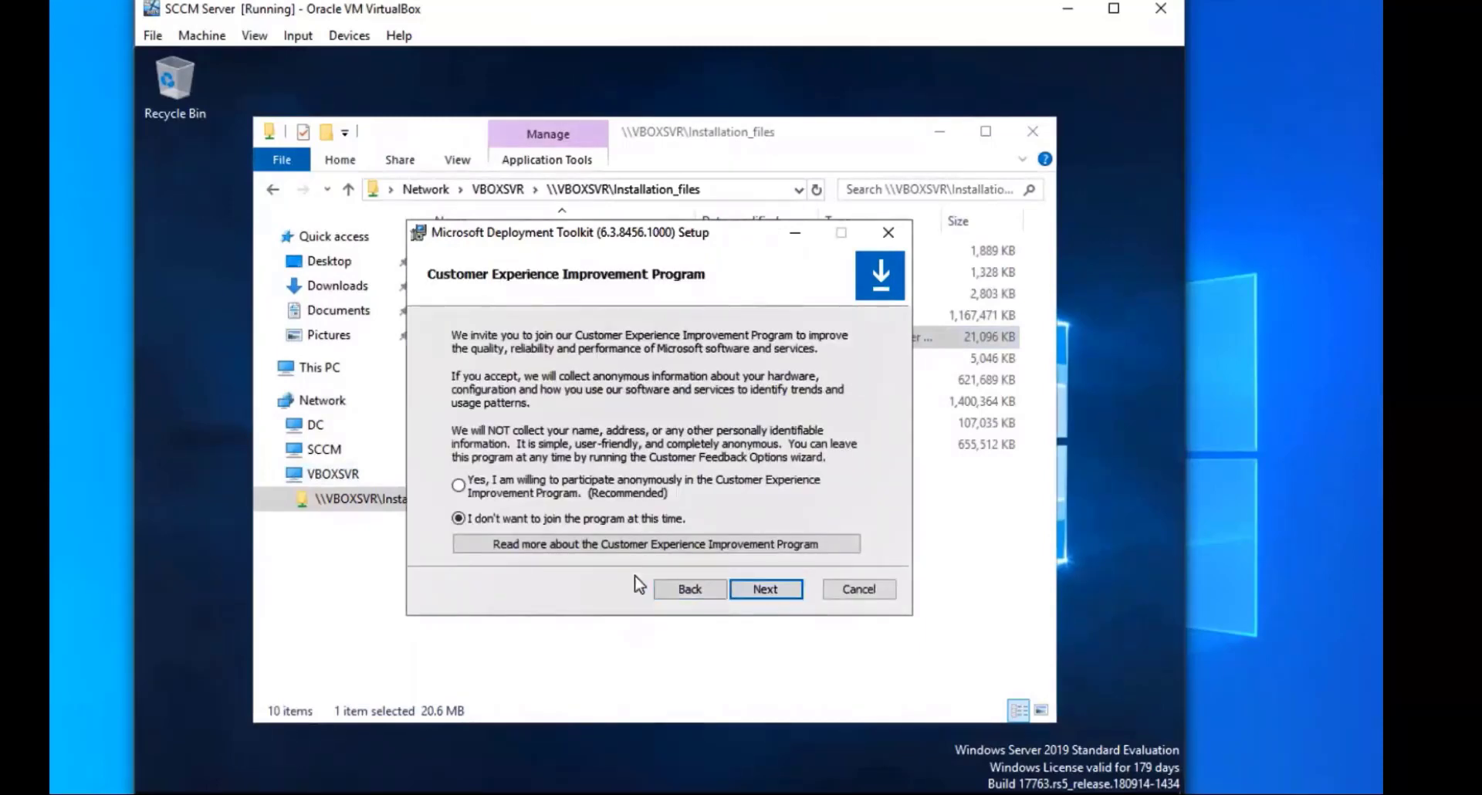
left_click(764, 589)
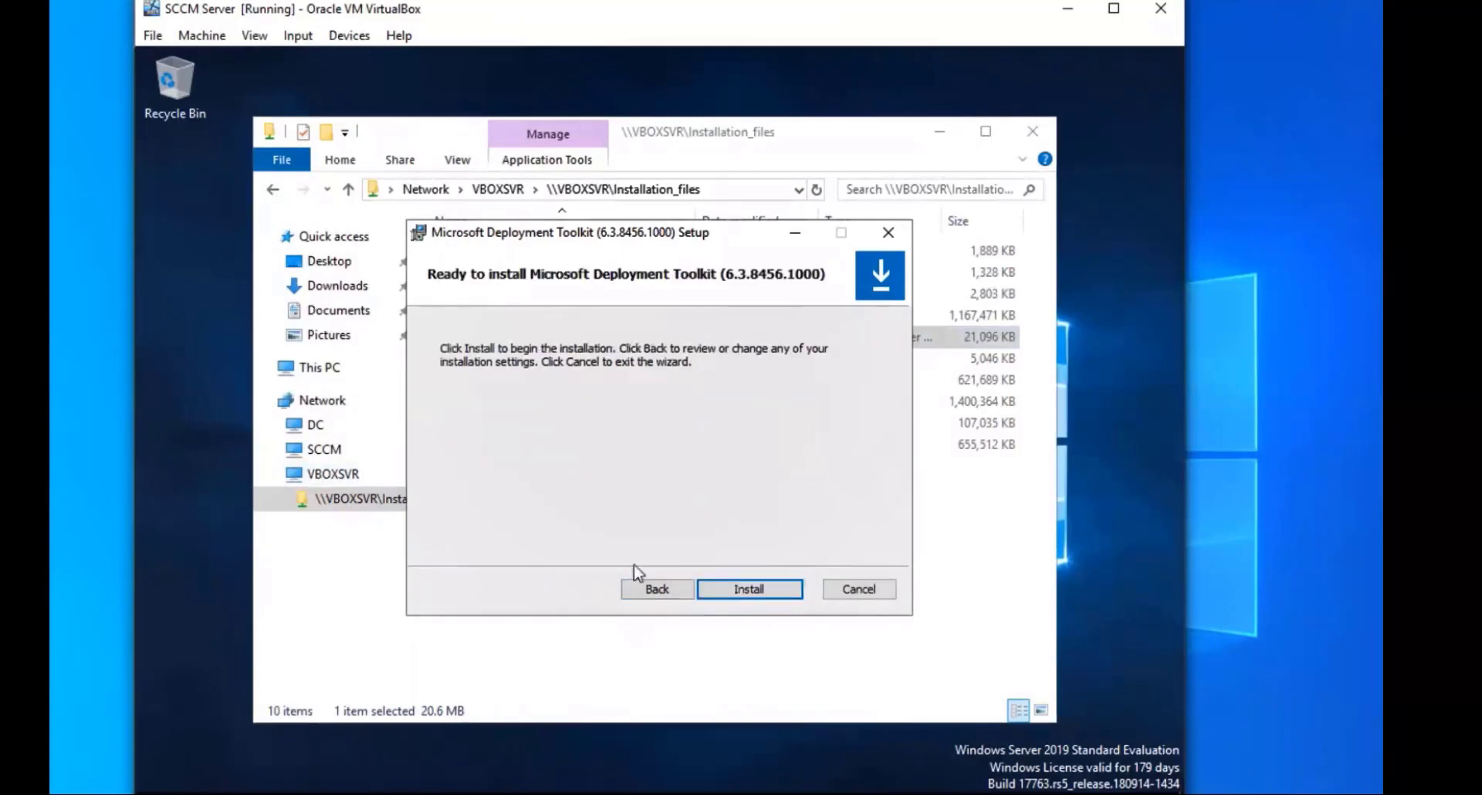
left_click(750, 589)
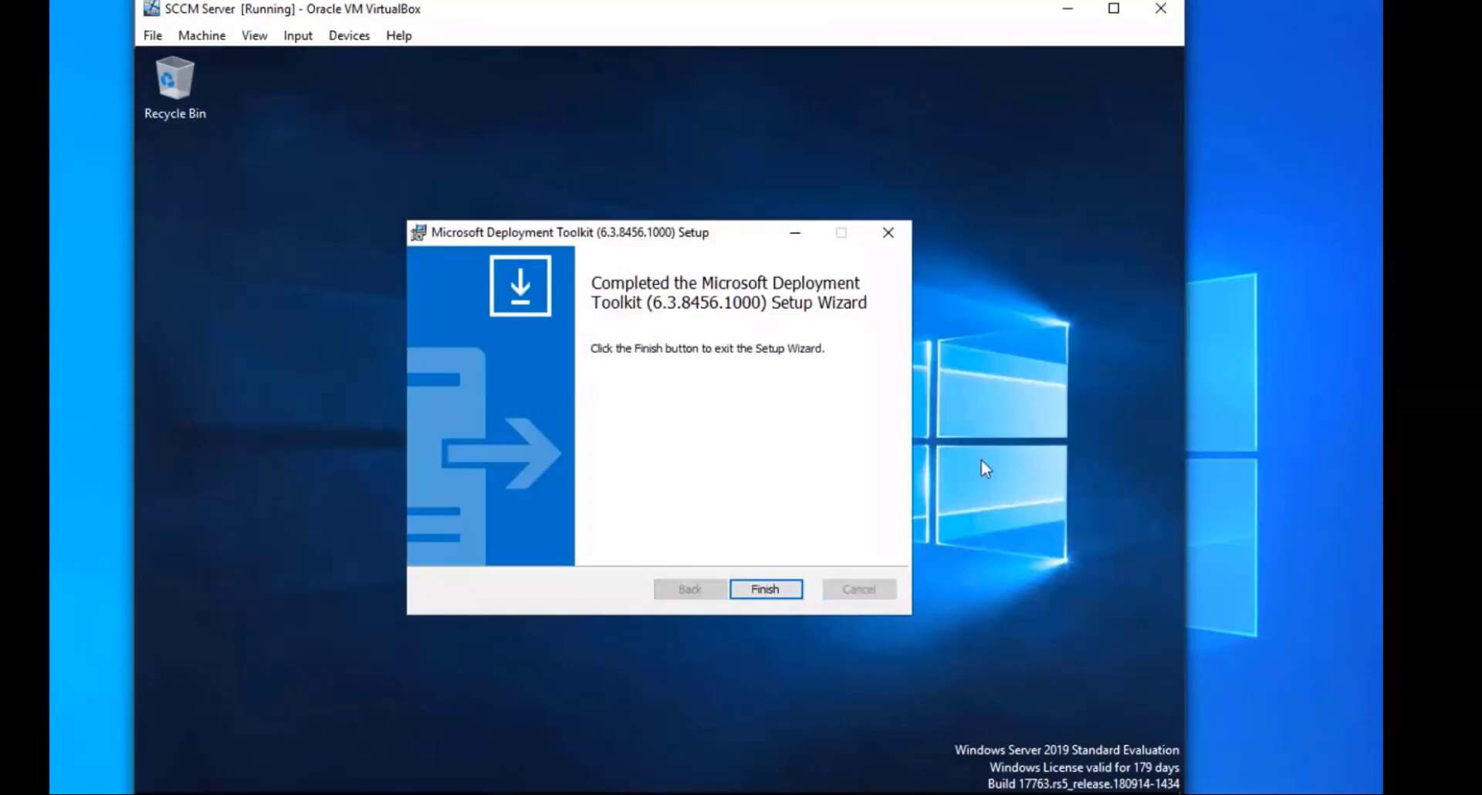
left_click(765, 591)
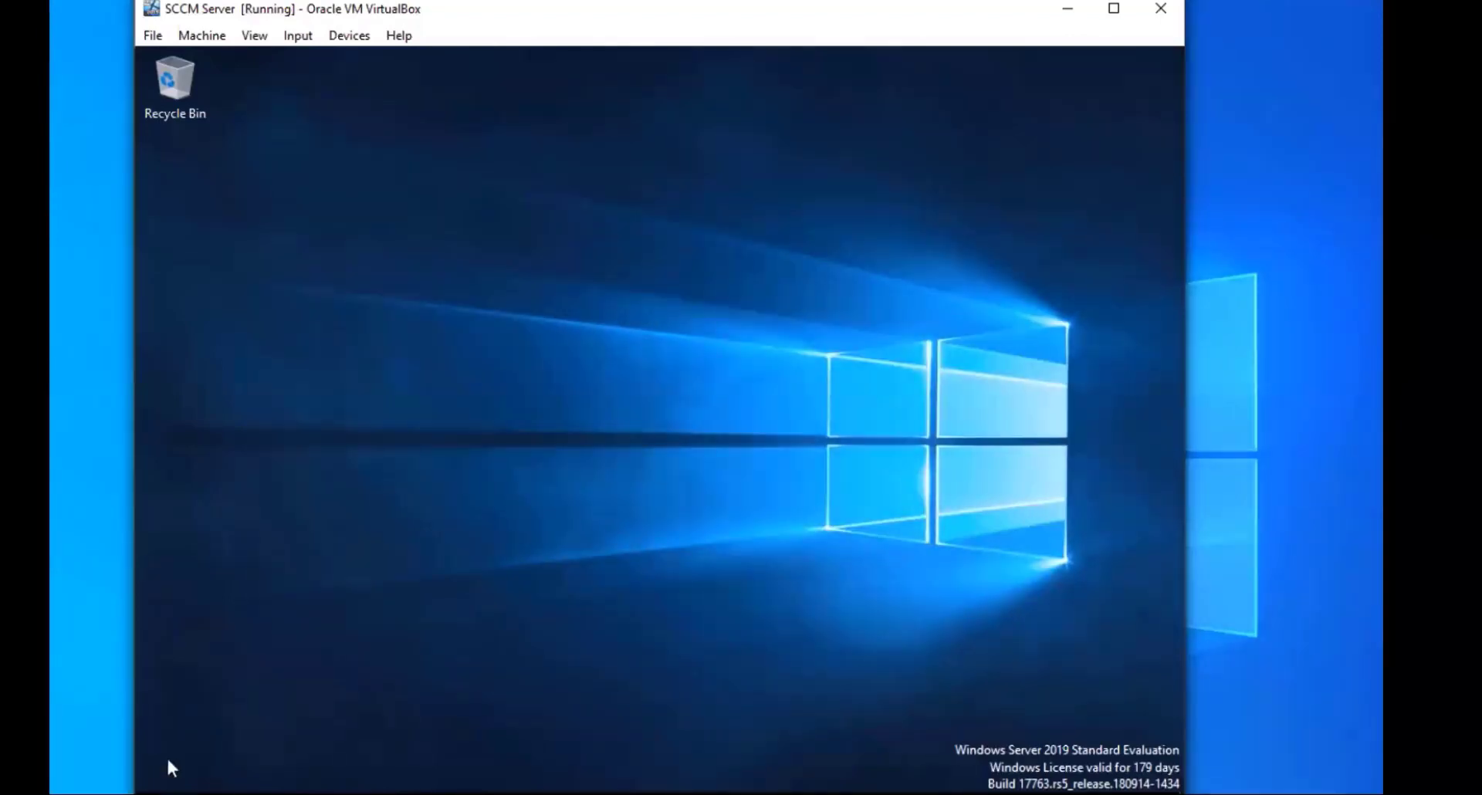
- Restart the server with the default restart reason
key("super")
left_click(161, 767)
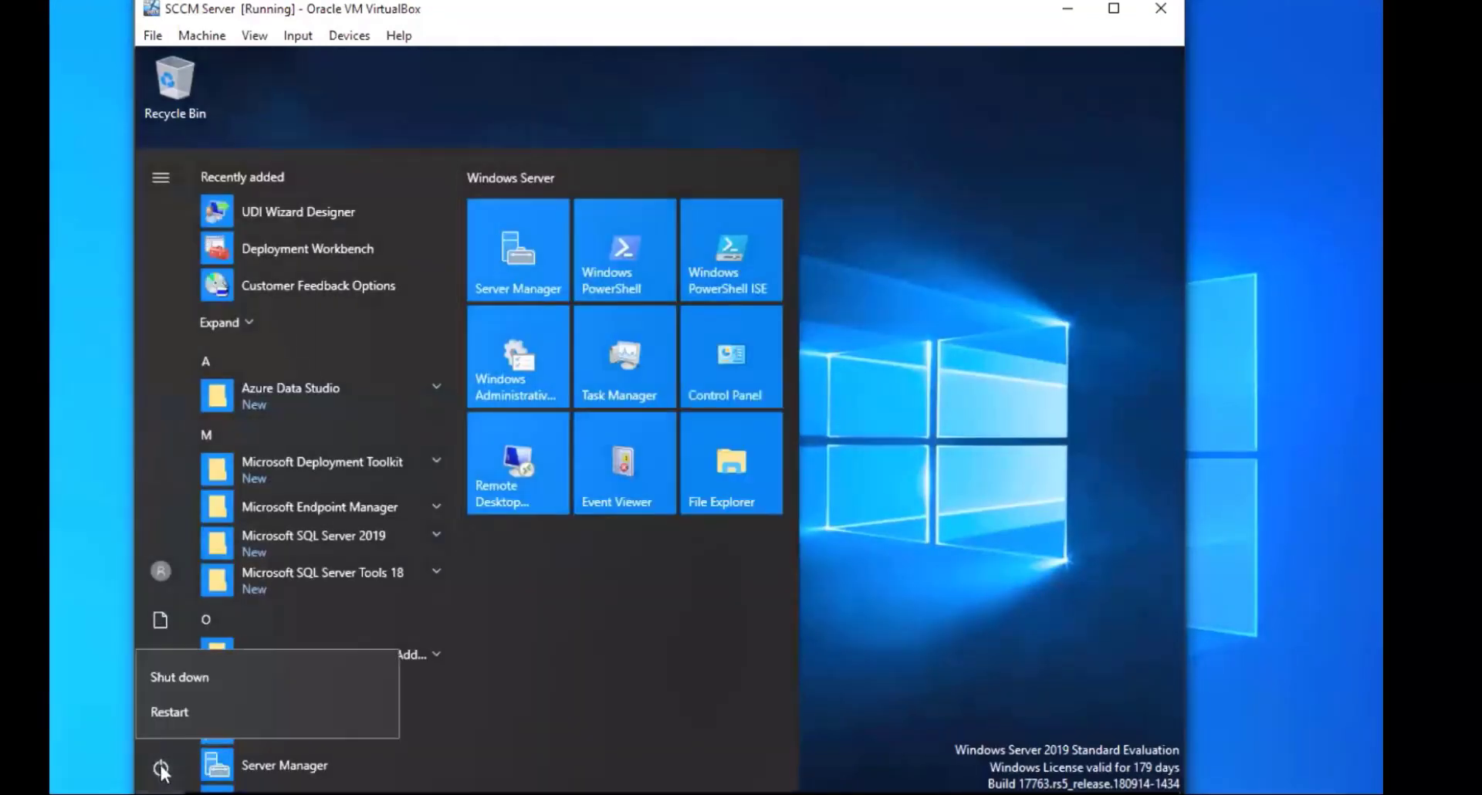
left_click(183, 715)
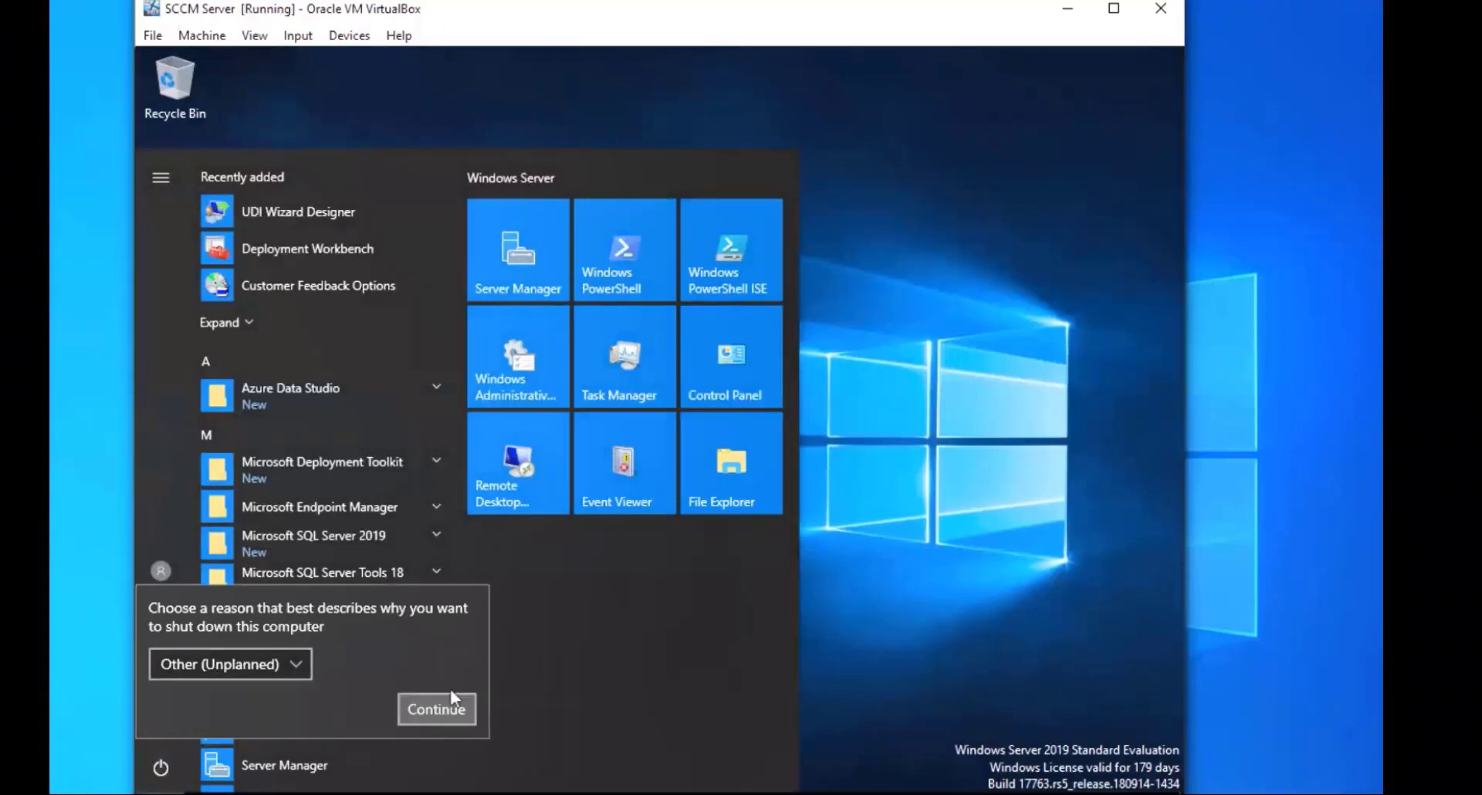
left_click(454, 713)
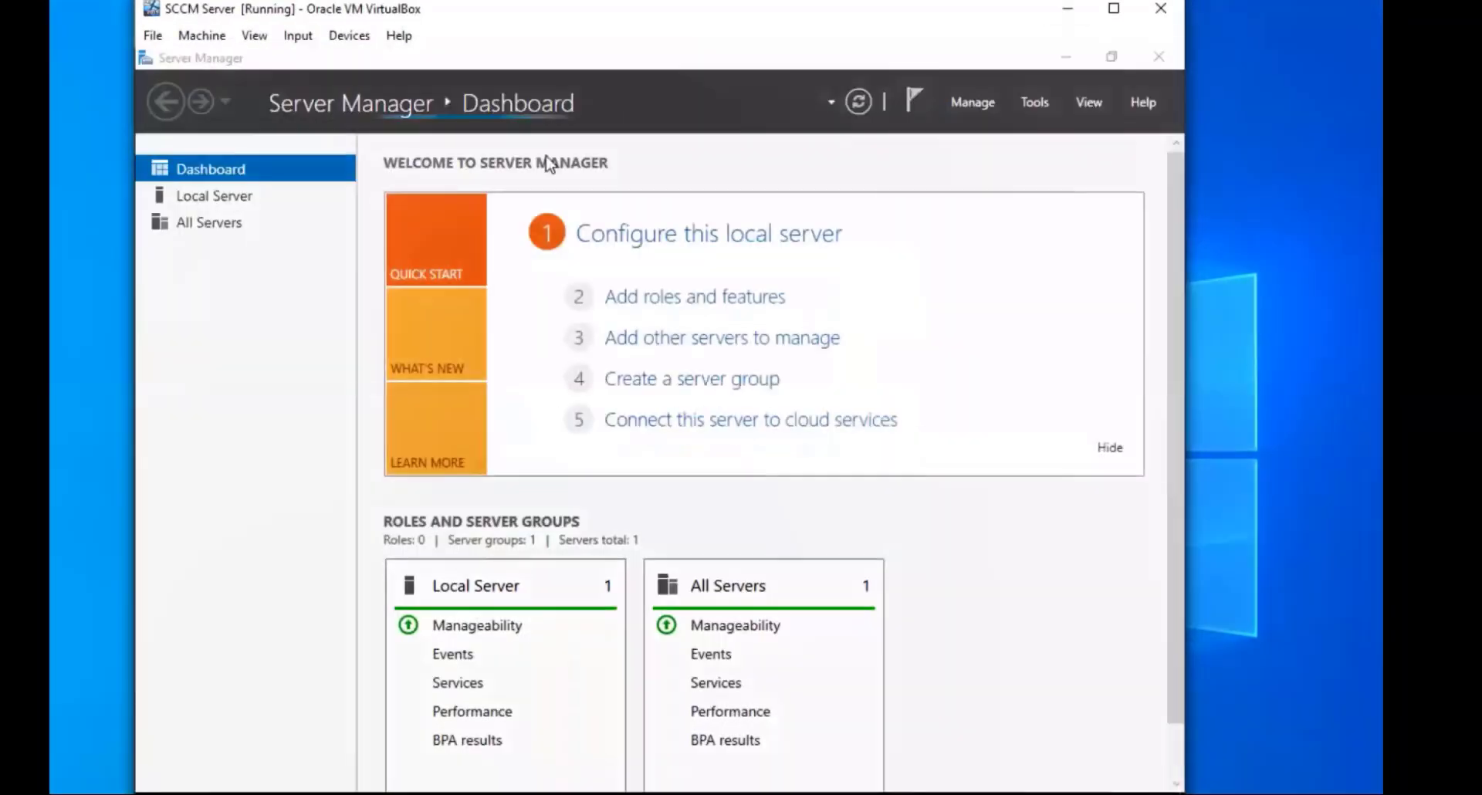
- After reboot, minimize Server Manager and launch Configuration Manager Console from Microsoft Endpoint Manager
left_click(1051, 59)
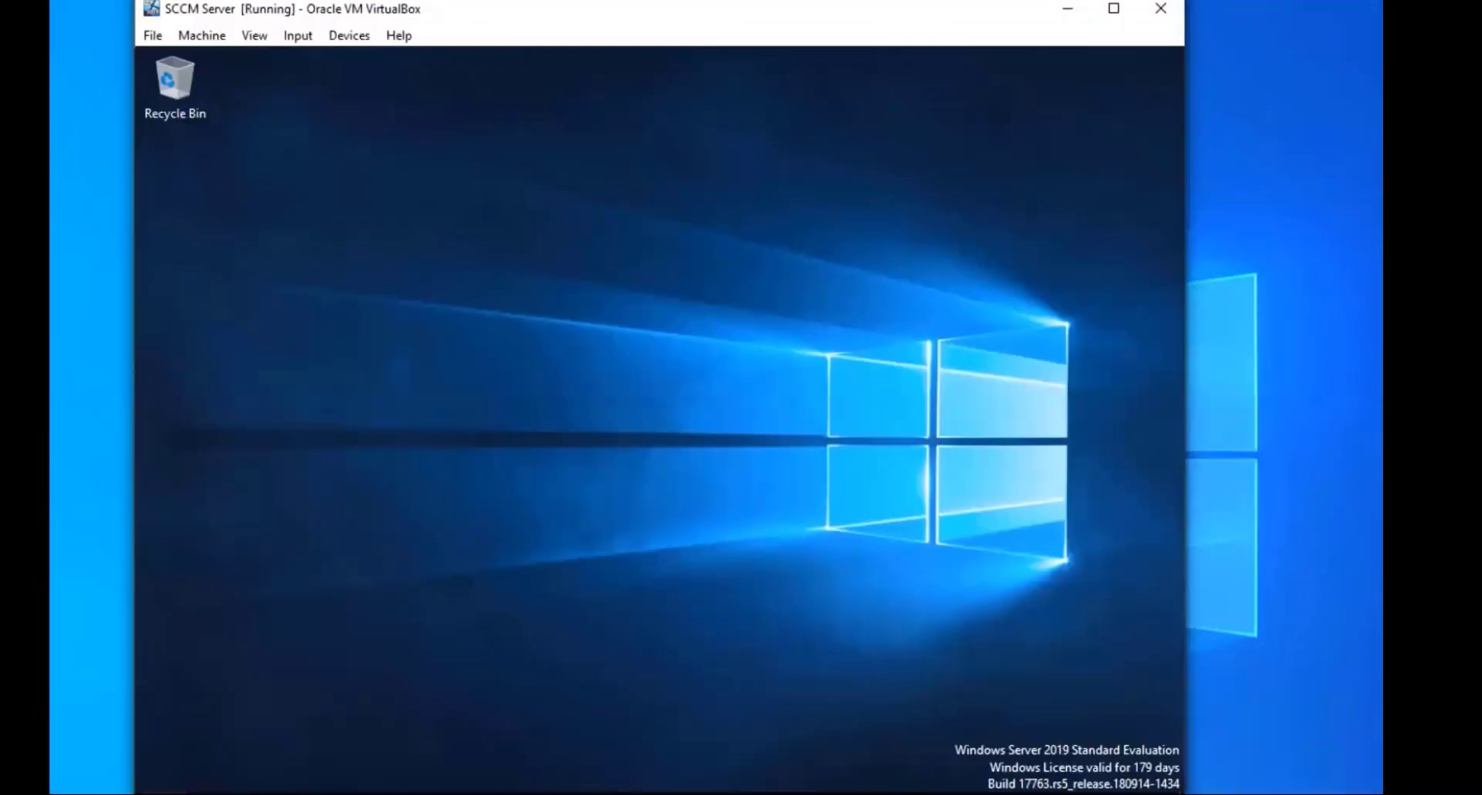
key("super")
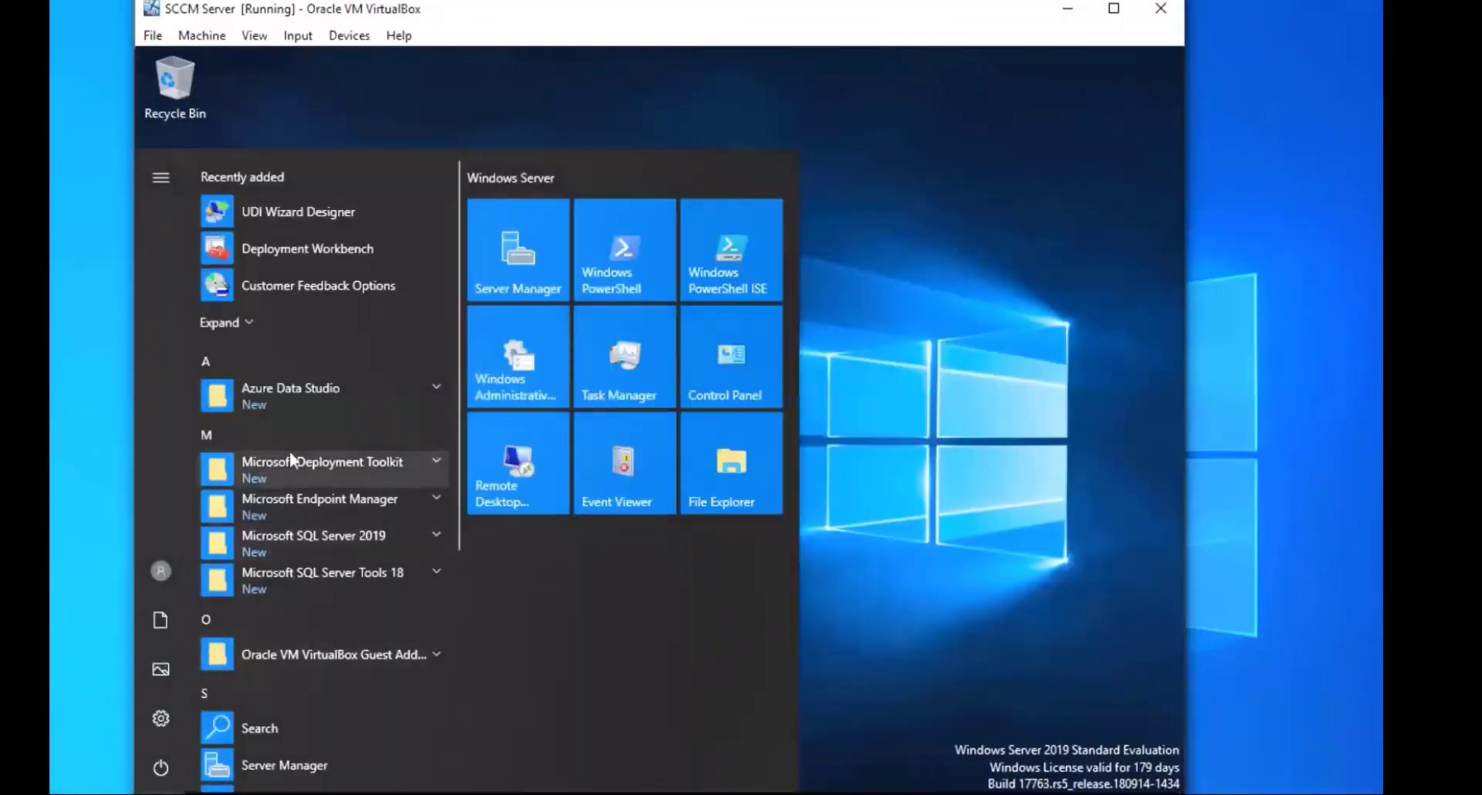
left_click(323, 502)
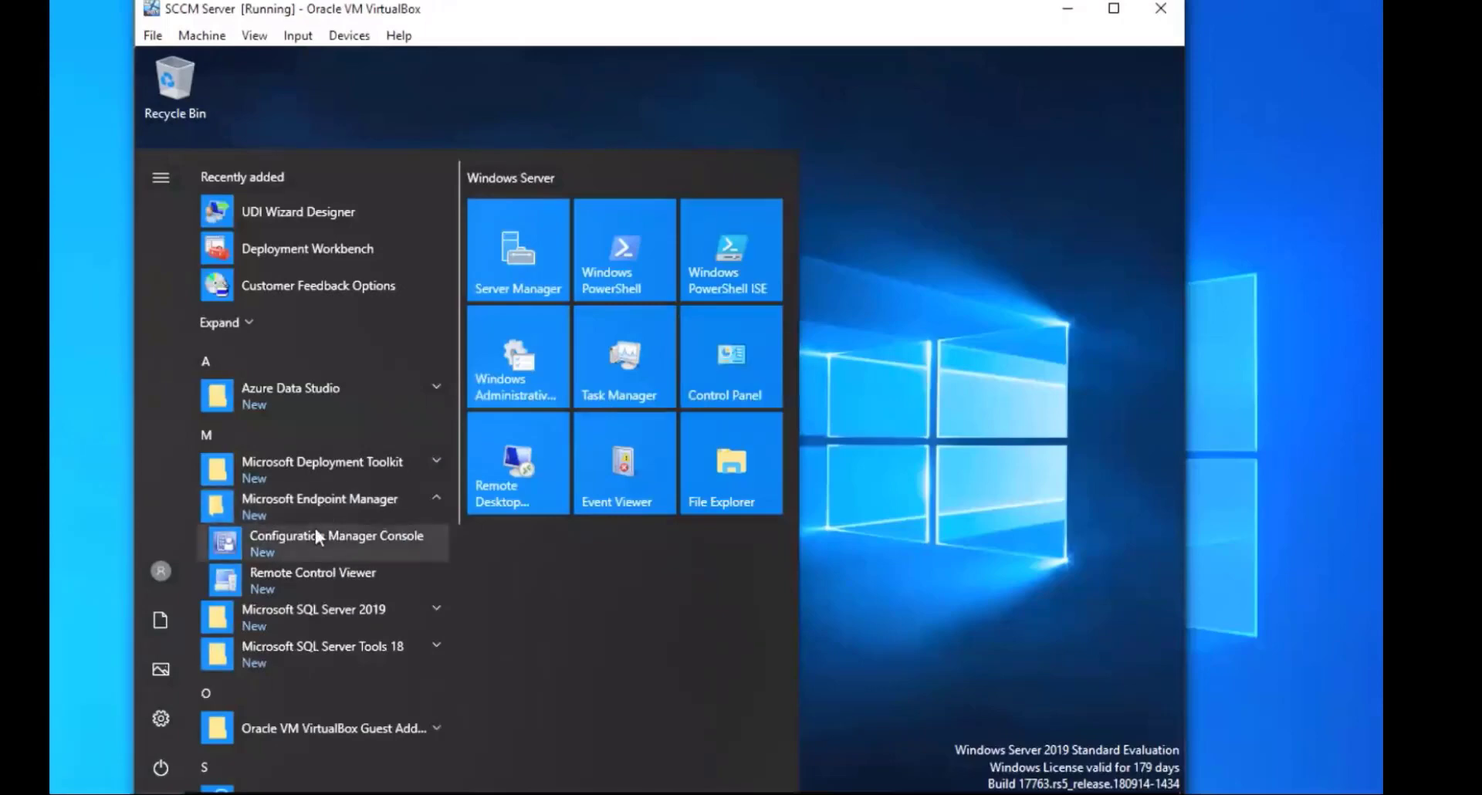
left_click(313, 531)
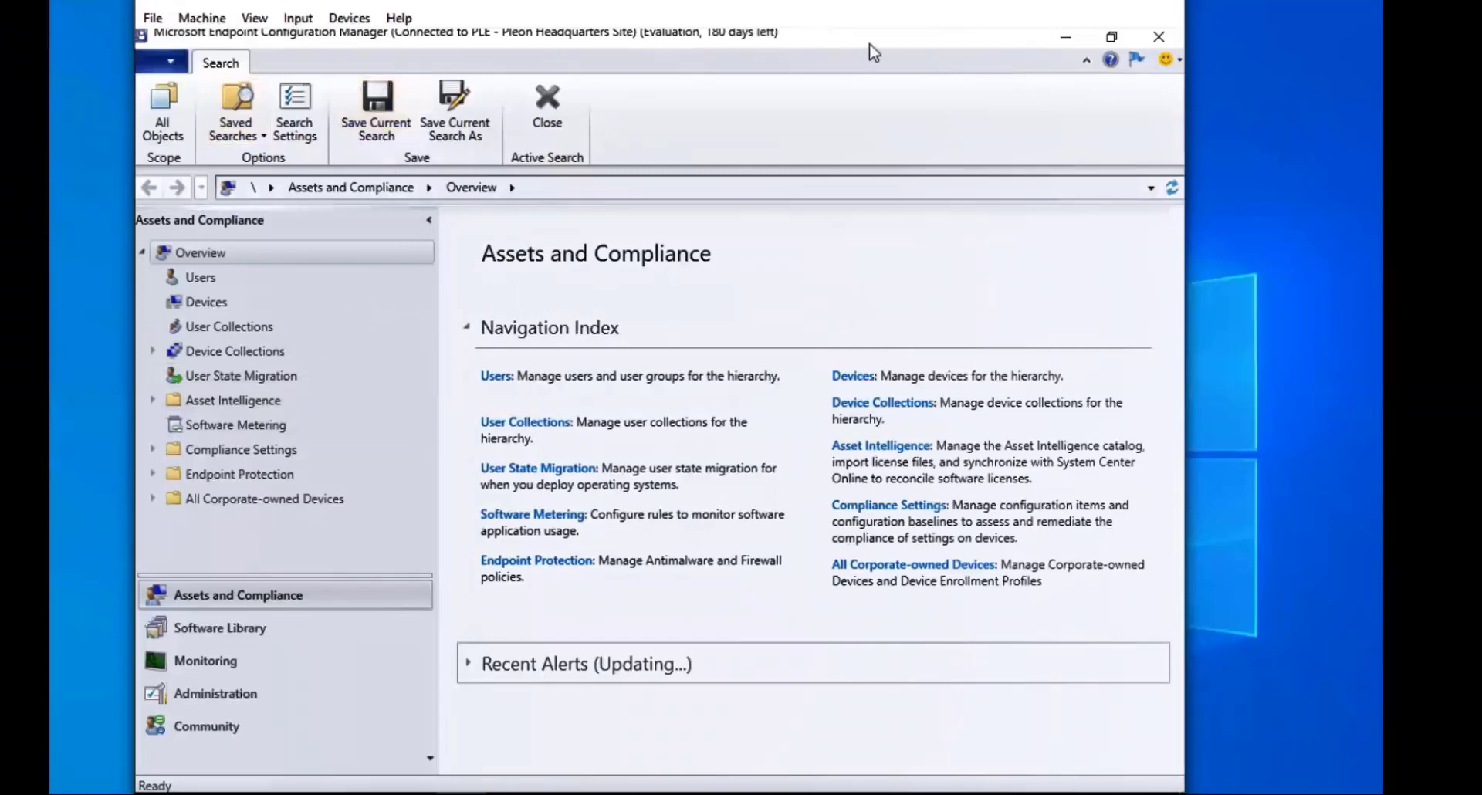
left_click(170, 64)
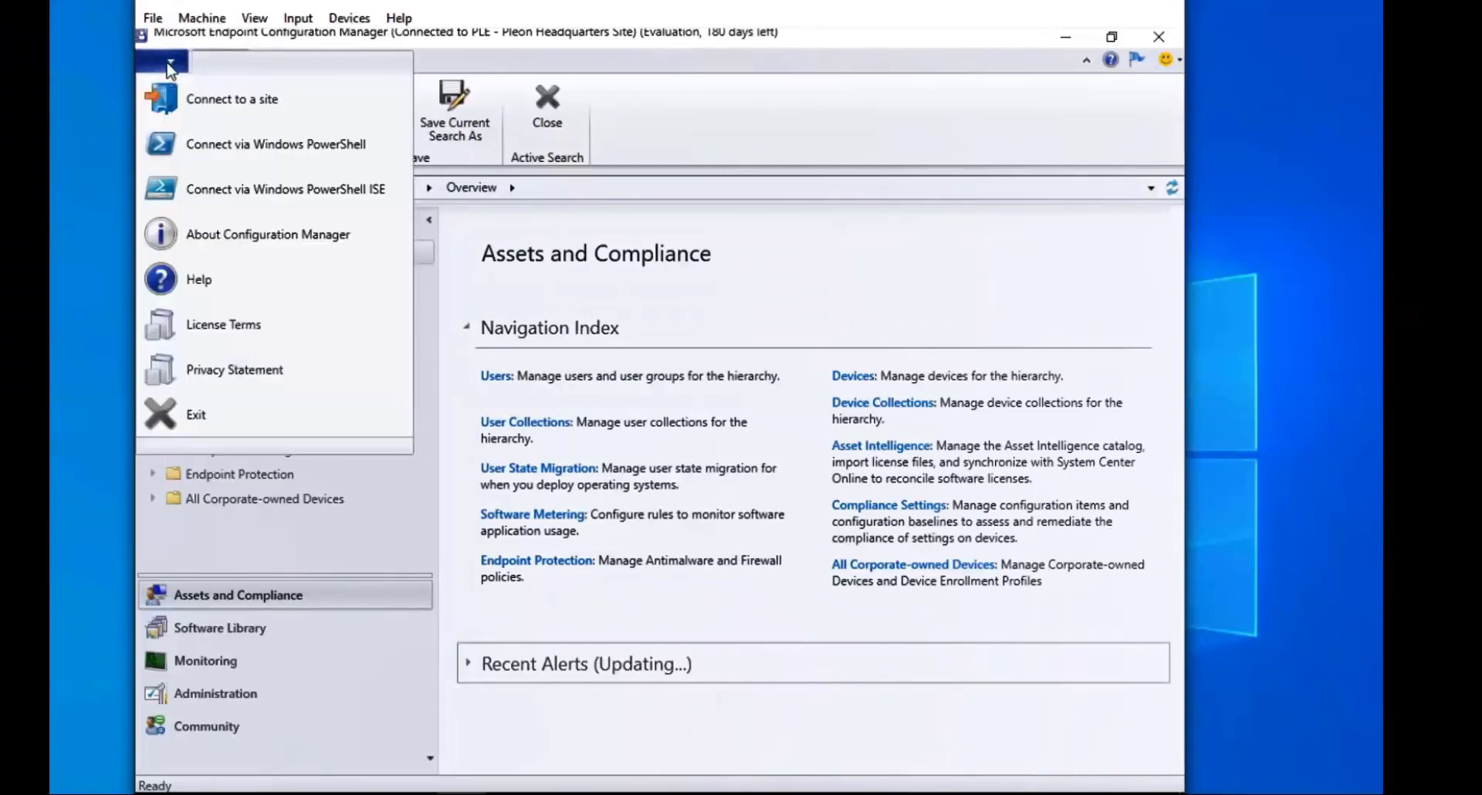
left_click(169, 67)
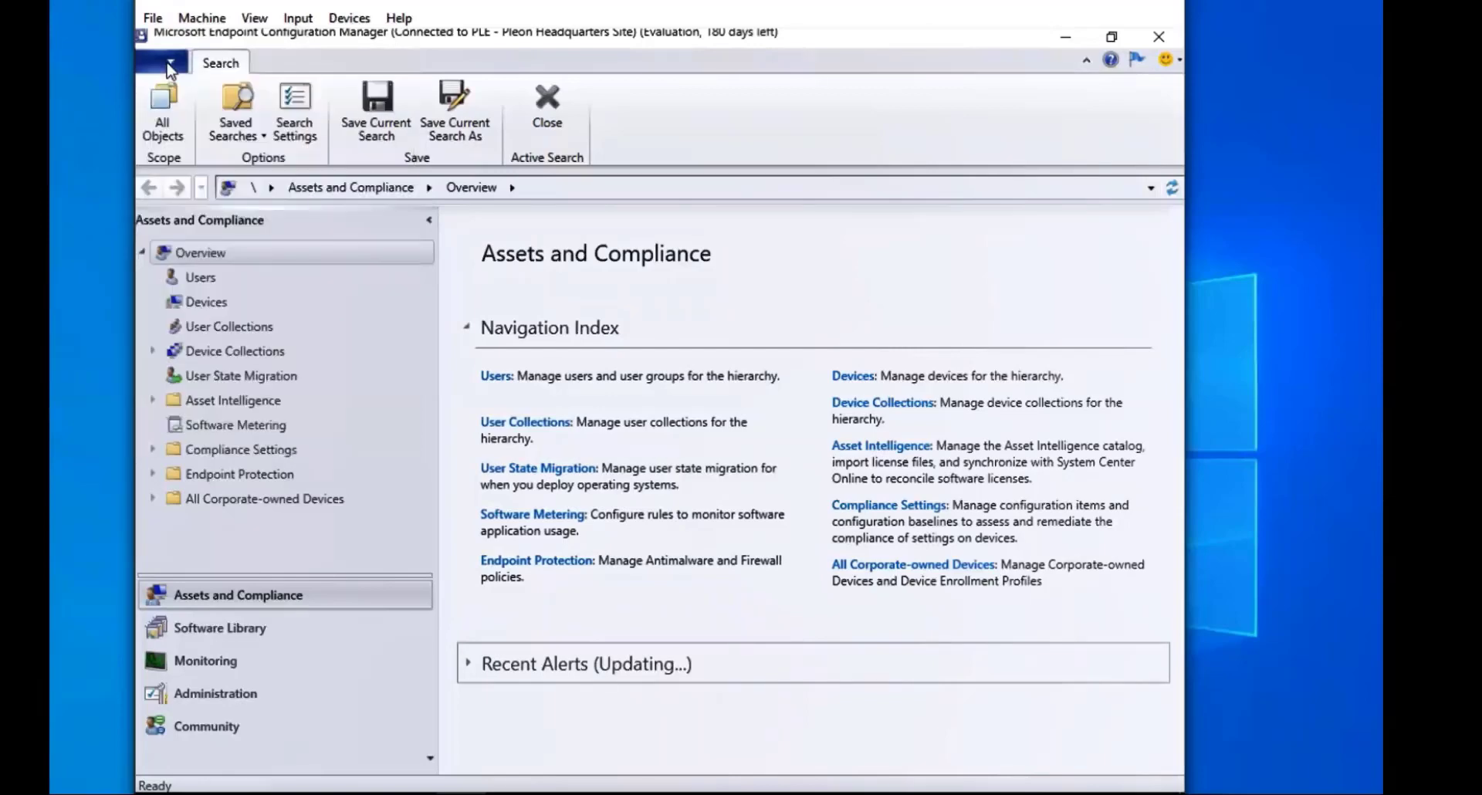